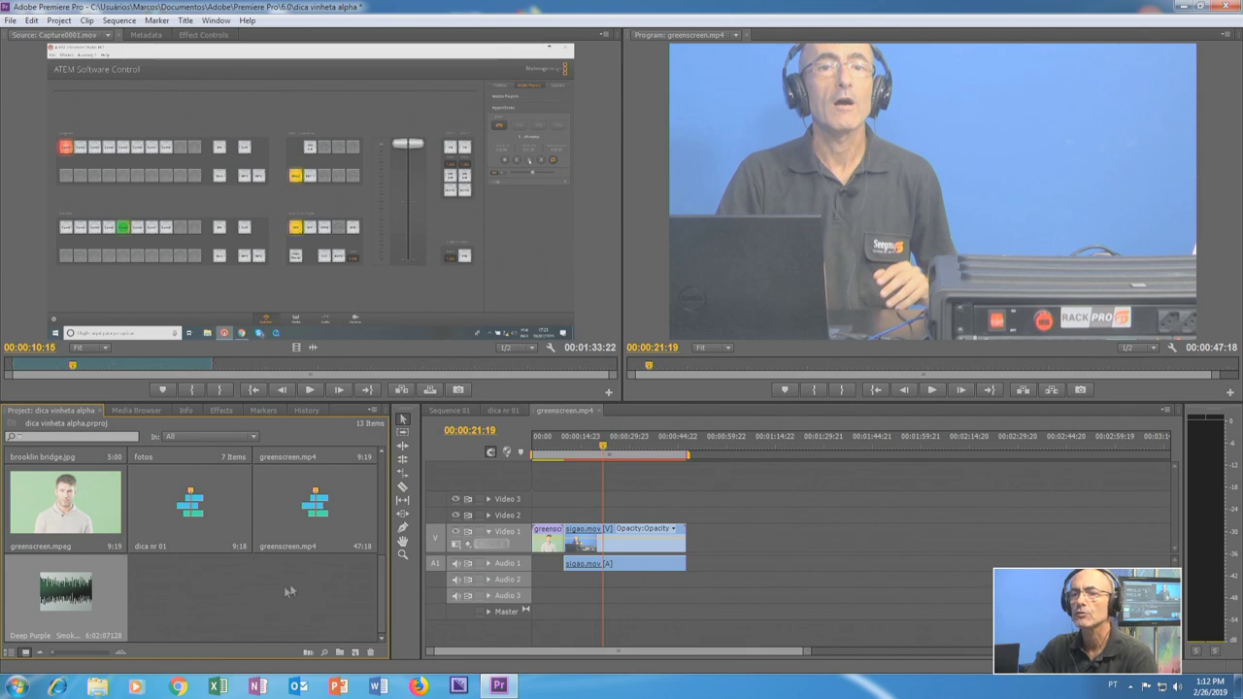
- Create a new bin in the Project panel named 'storyboard exemplo'
scroll(384, 583, up, 3)
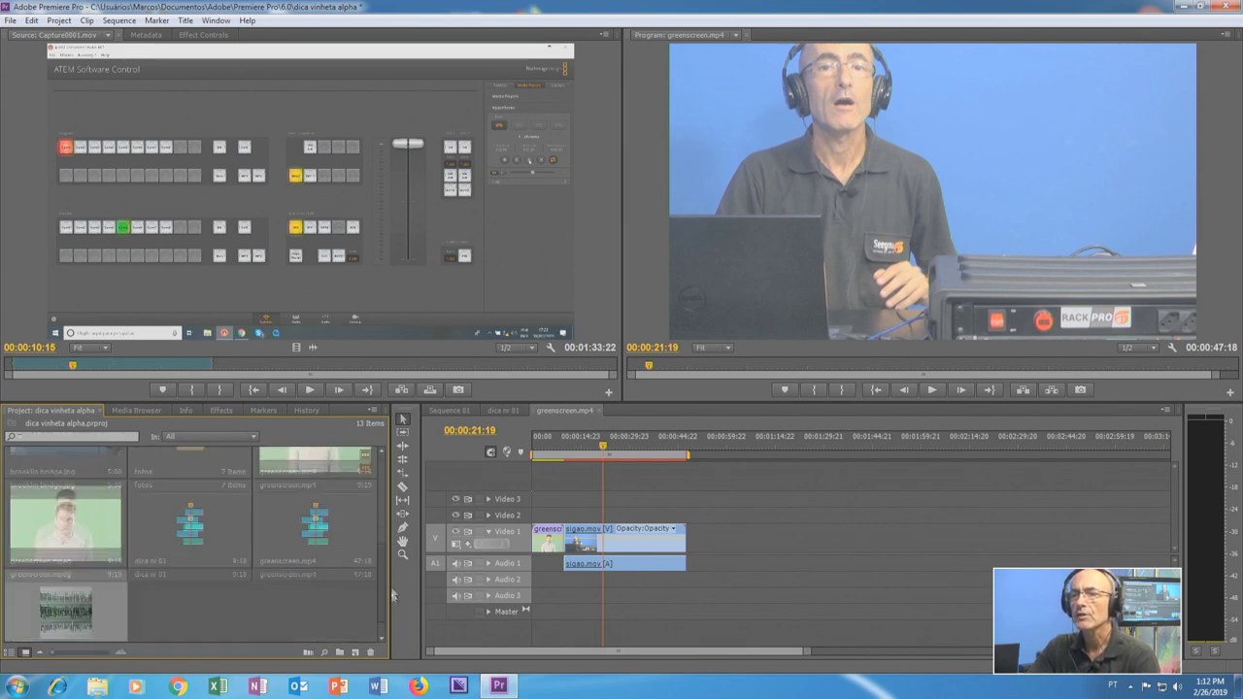
scroll(379, 583, up, 3)
scroll(379, 544, up, 5)
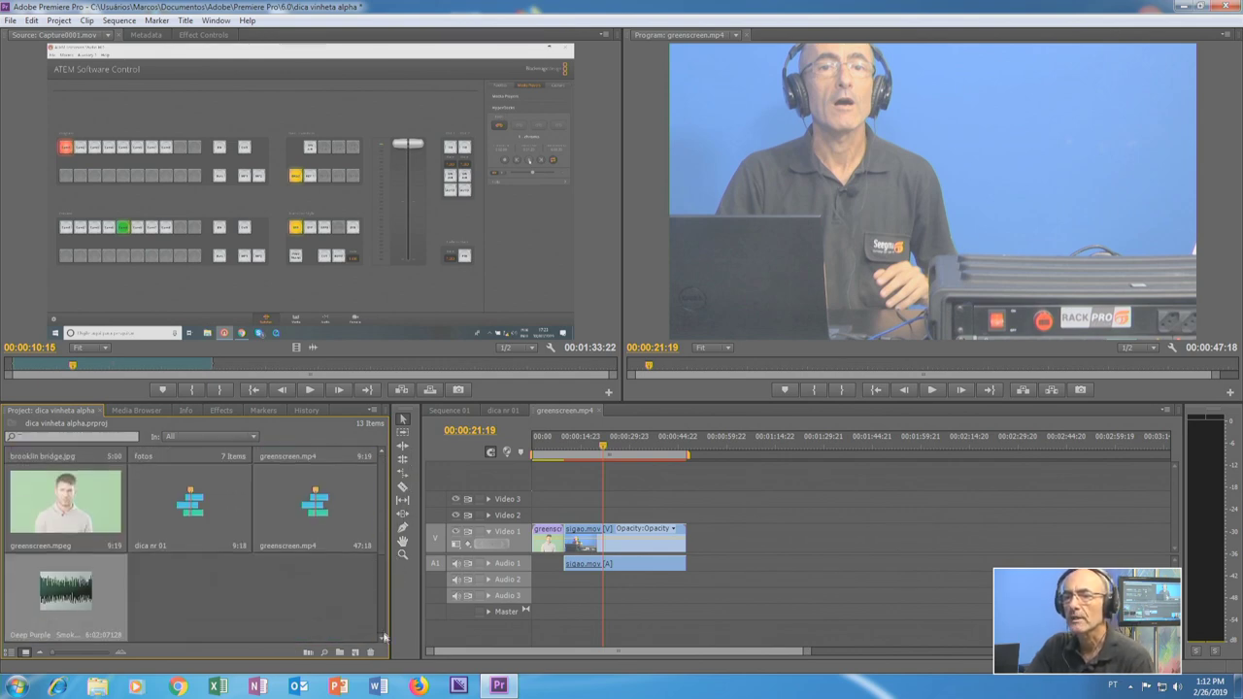
scroll(387, 573, down, 3)
scroll(393, 602, down, 2)
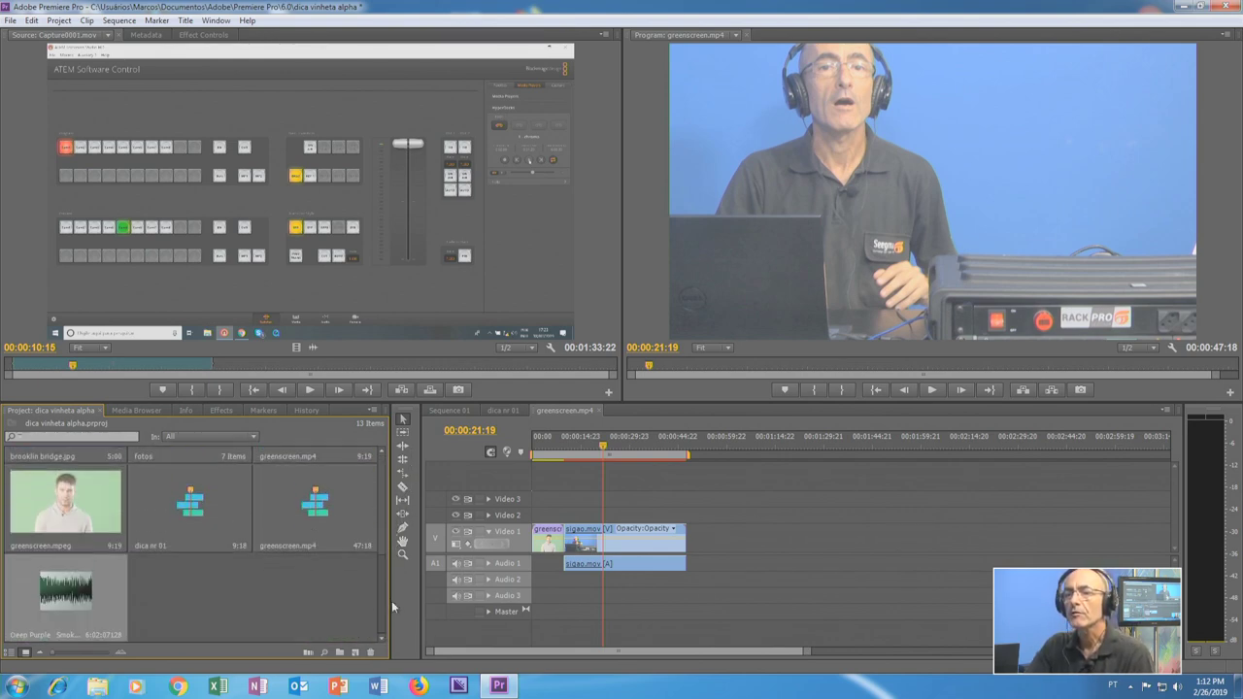
right_click(264, 584)
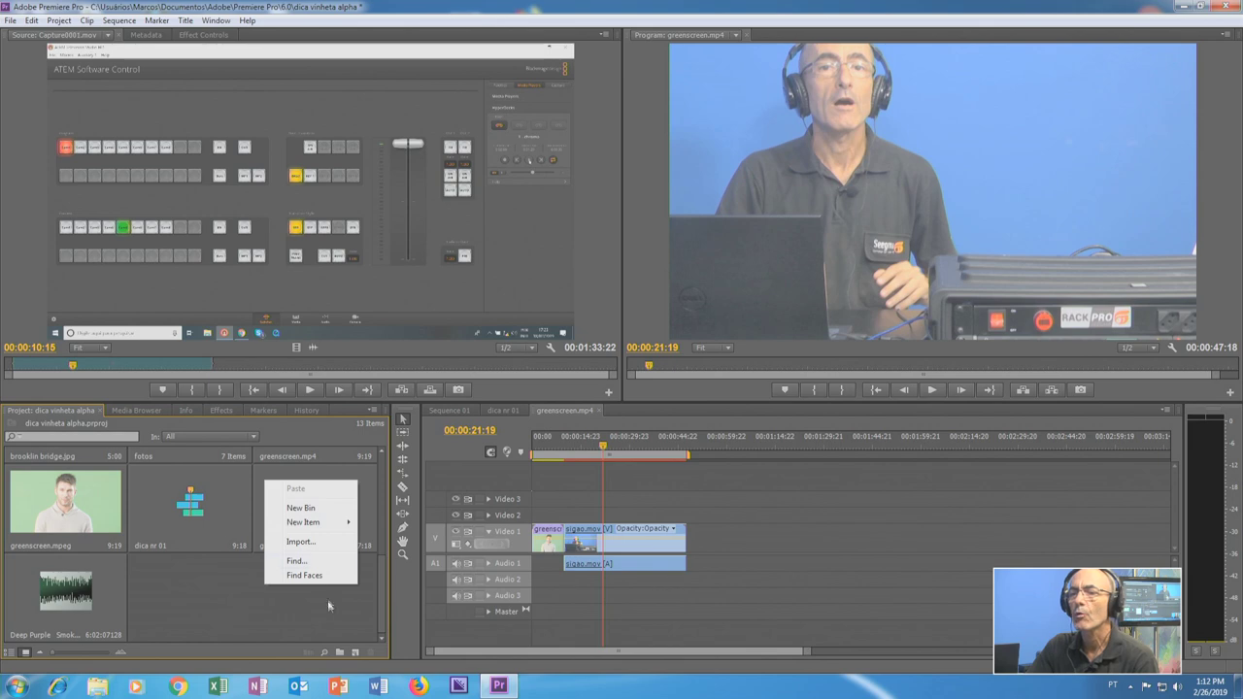
click(313, 509)
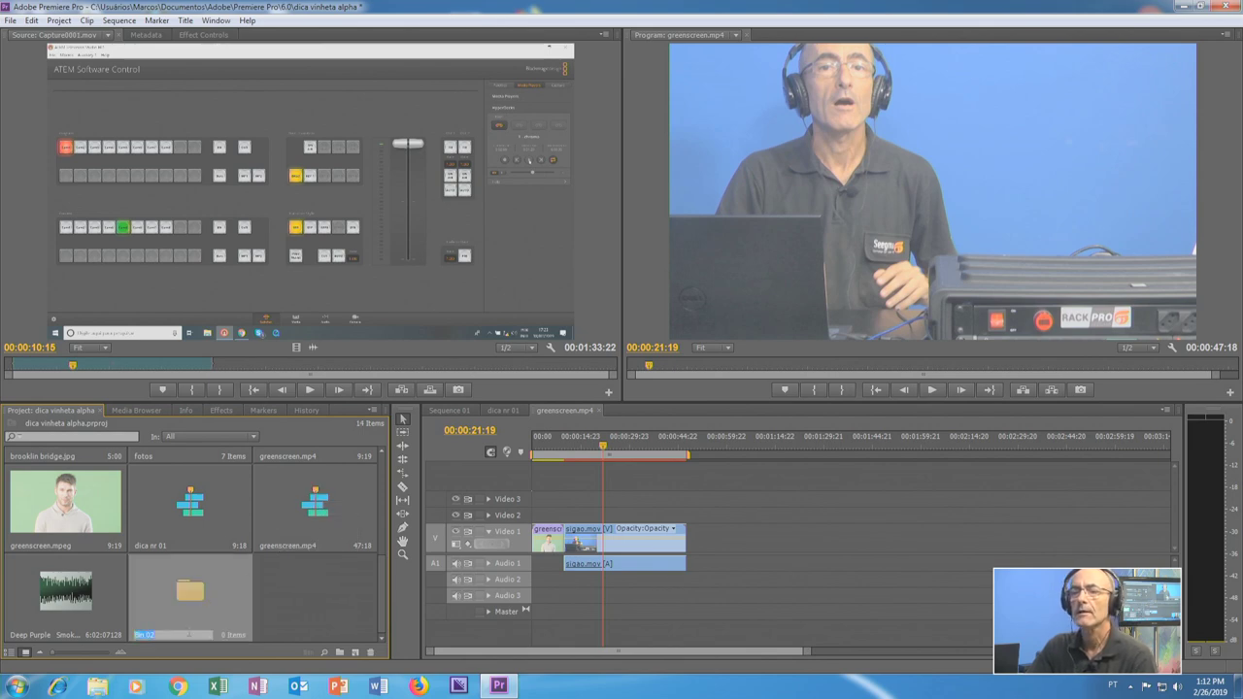
text(storyboard)
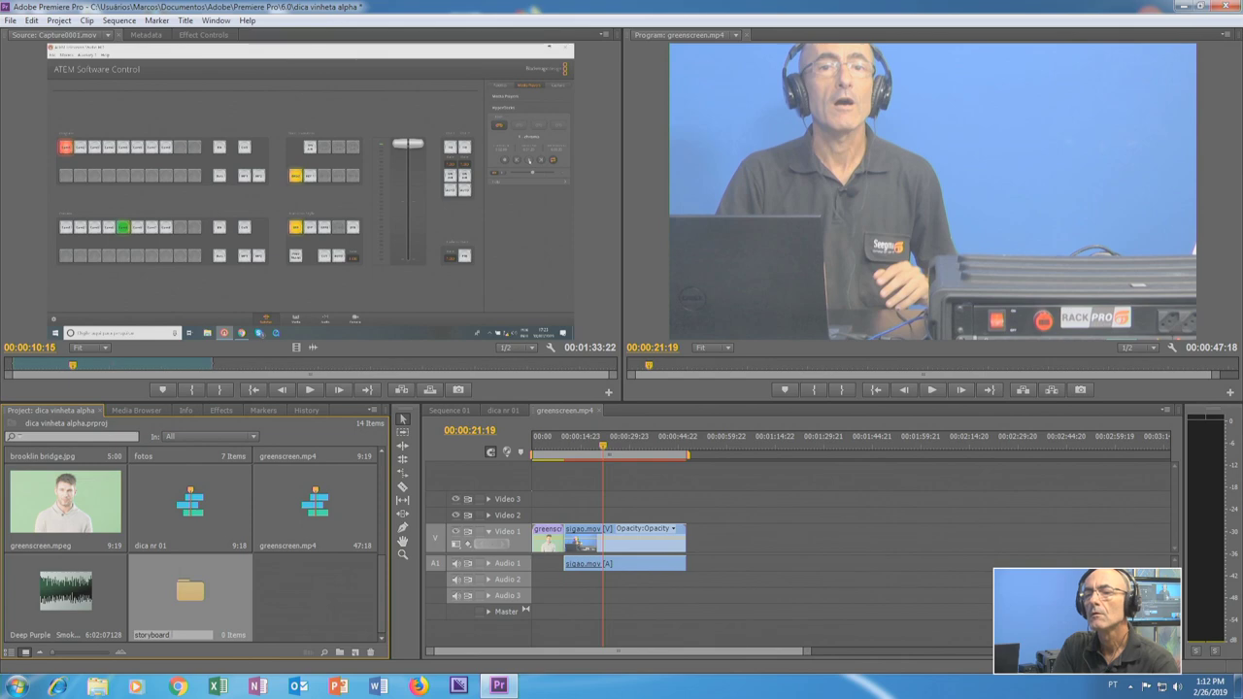
- Open the storyboard exemplo bin in its own window
scroll(203, 597, up, 5)
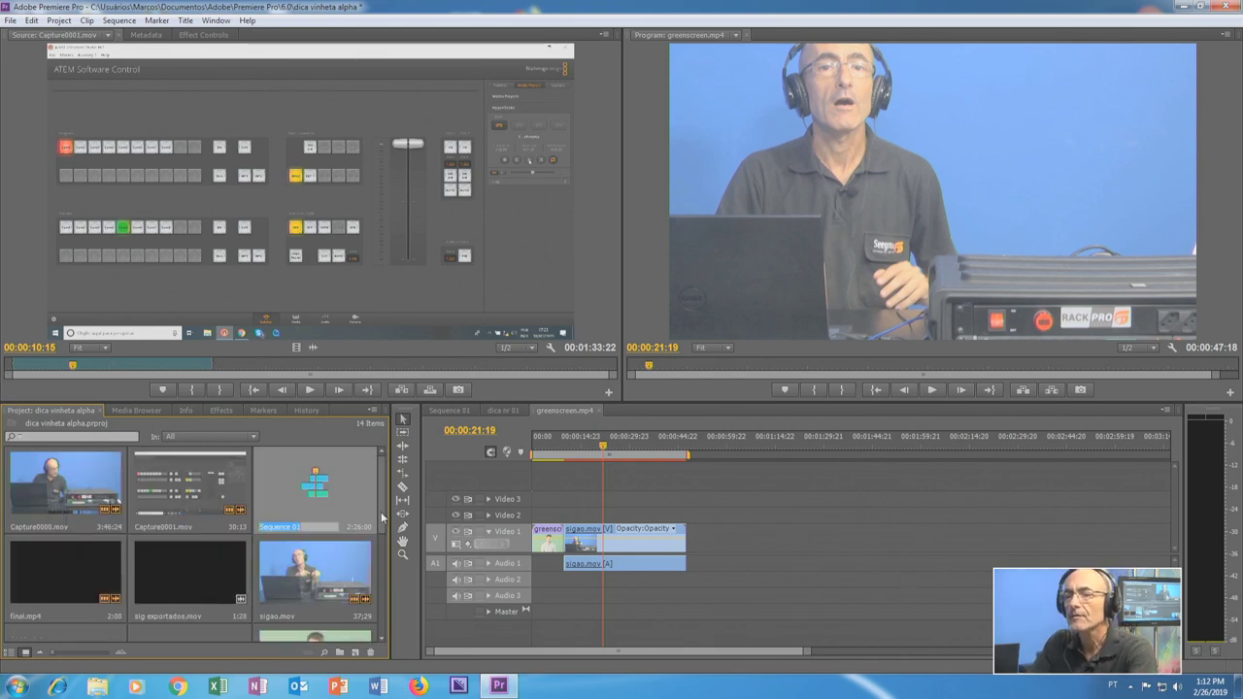
scroll(374, 595, down, 3)
scroll(374, 595, down, 2)
scroll(374, 594, down, 2)
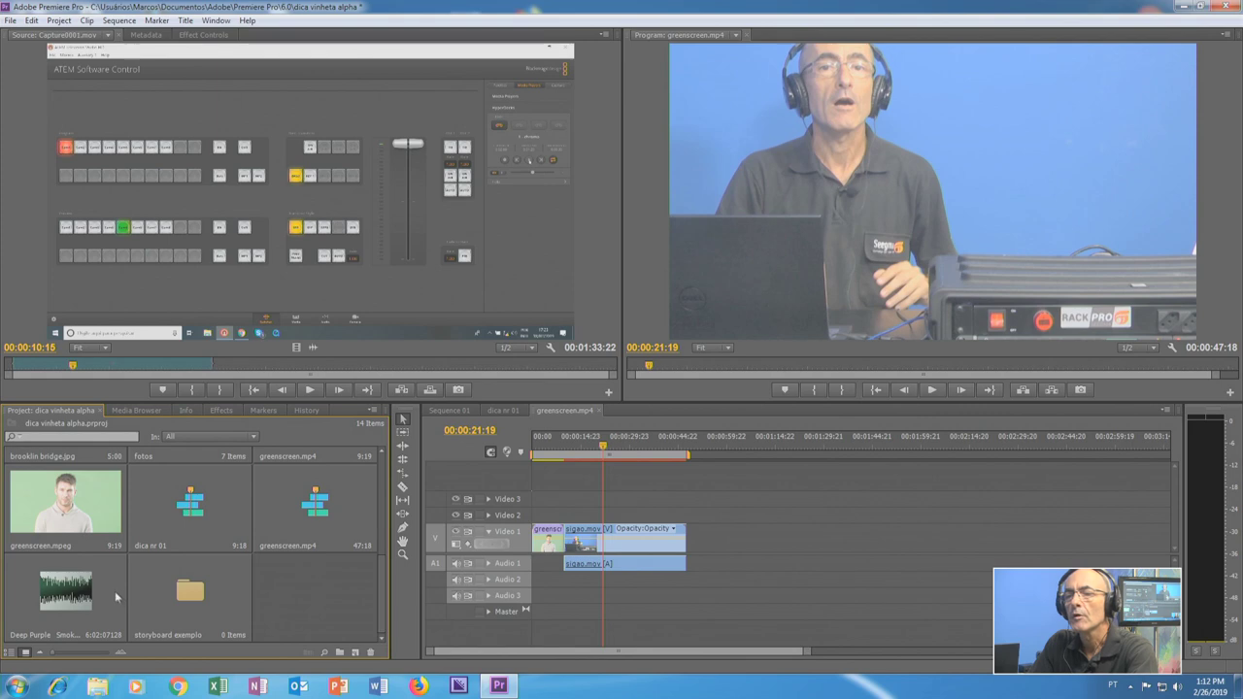
double_click(188, 594)
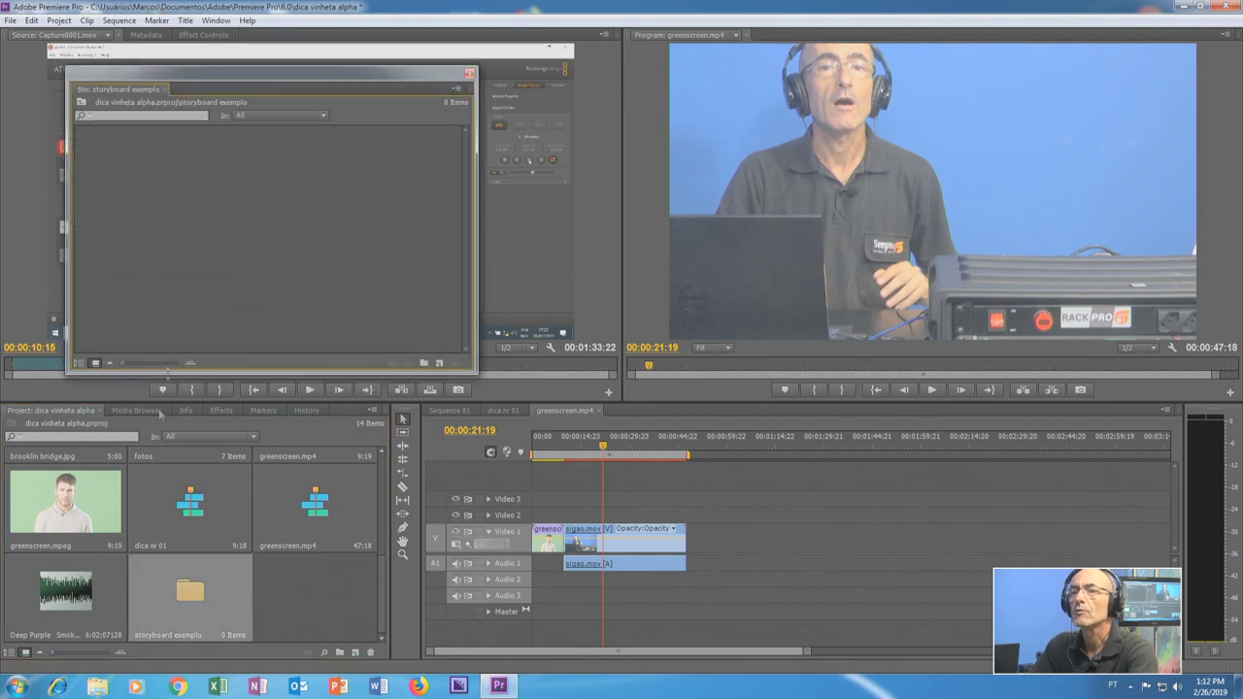
- Trim Capture0000.mov from 00:00:19:20 to 00:00:25:08 and add it to the storyboard bin
drag(185, 73, 622, 126)
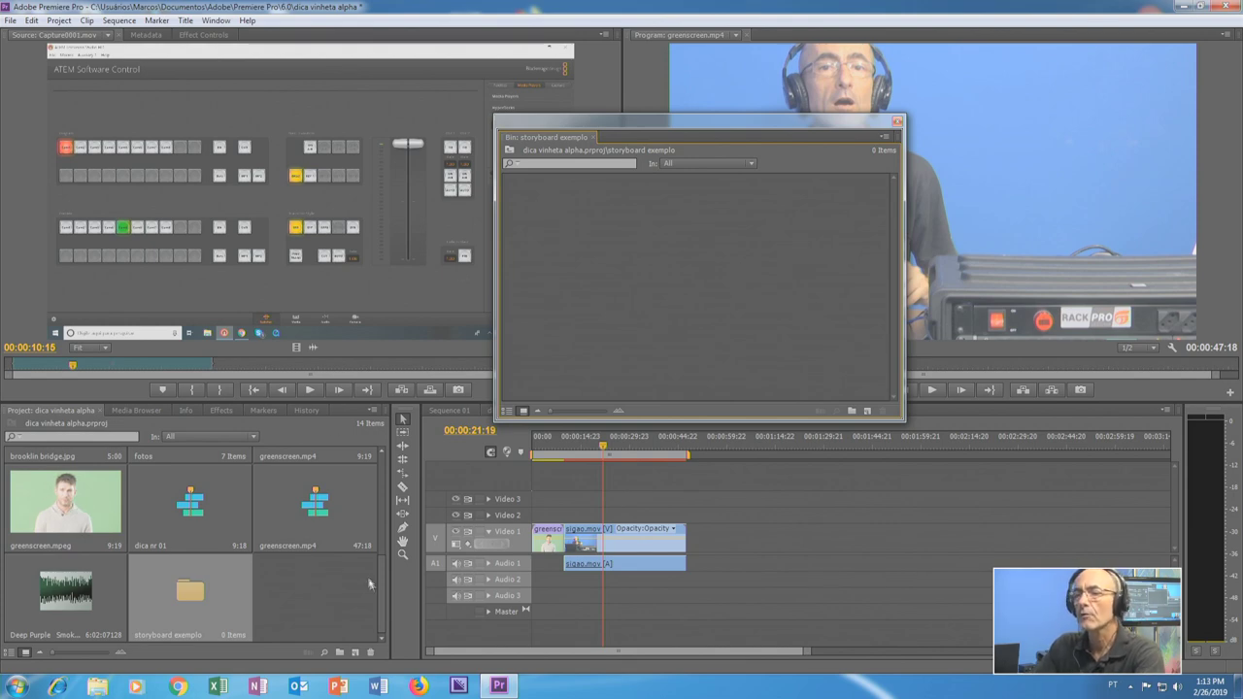
scroll(369, 584, up, 5)
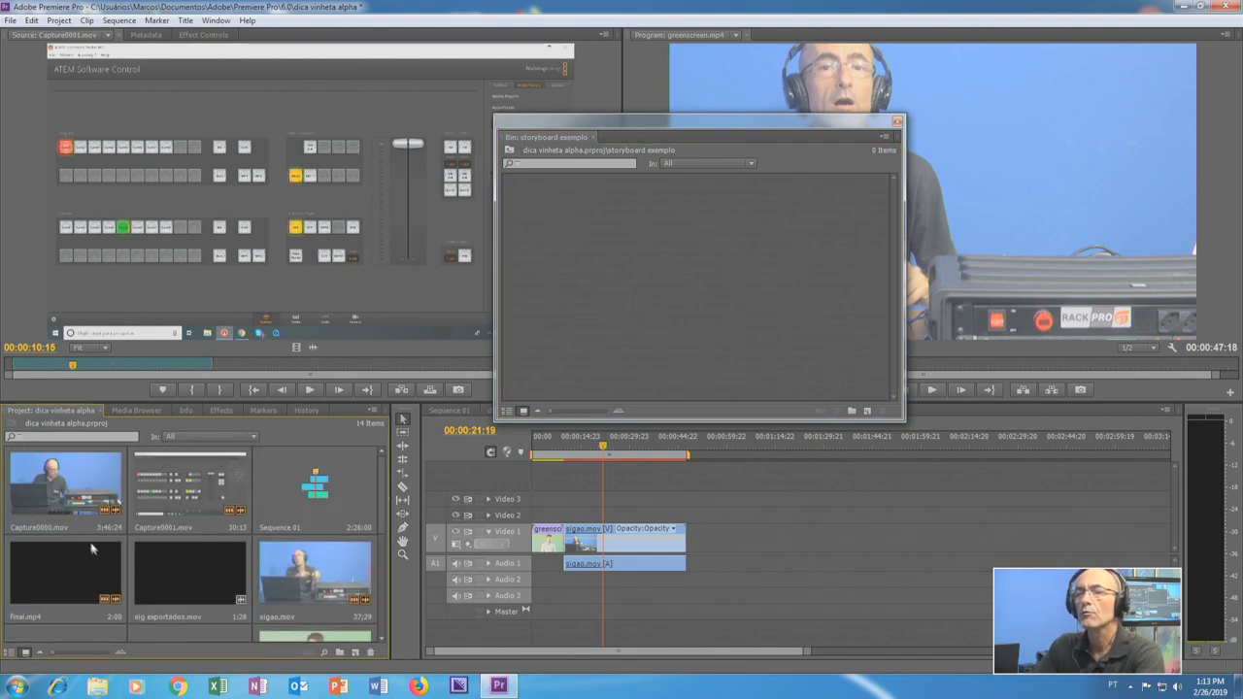
drag(65, 486, 287, 345)
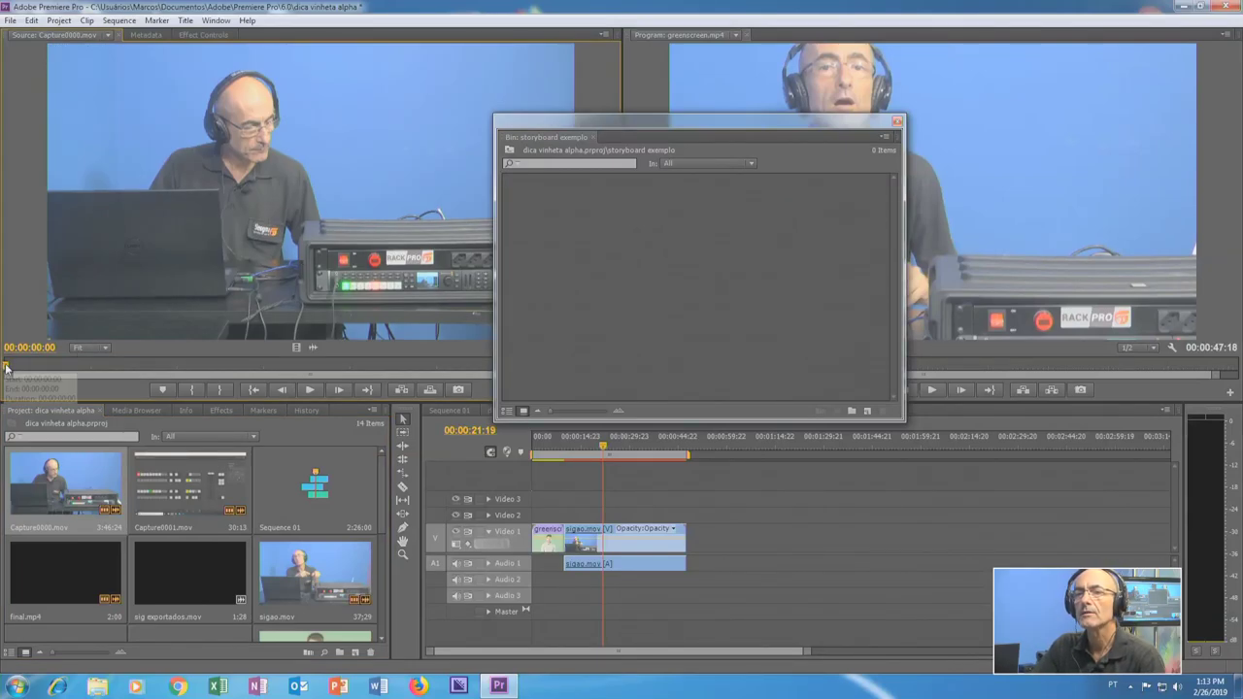
click(63, 370)
click(60, 370)
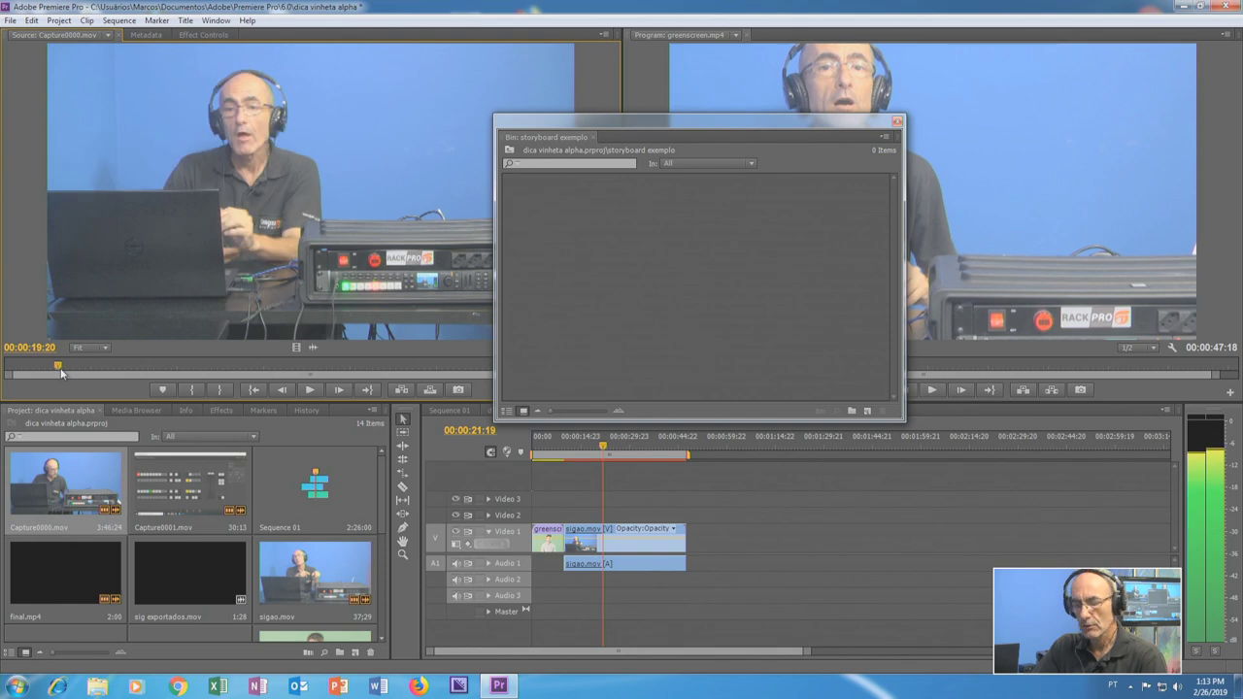
key(i)
click(72, 368)
key(o)
drag(641, 381, 641, 382)
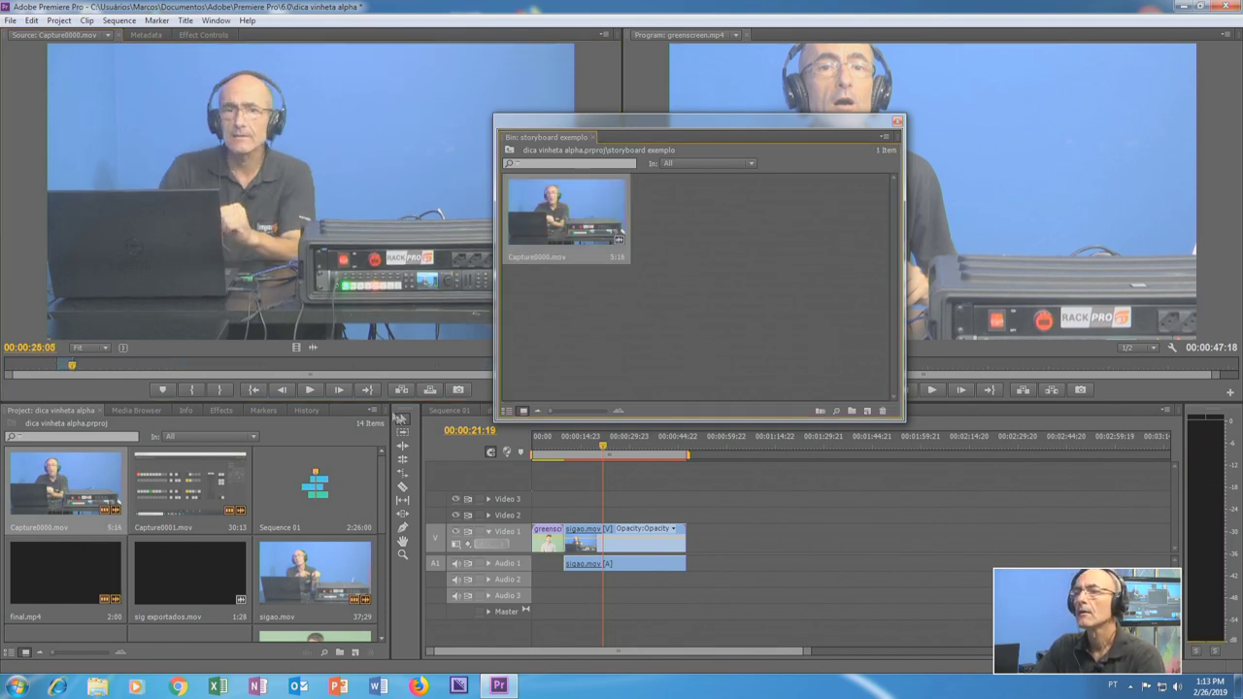
- Add a second Capture0000.mov portion, 00:00:57:23 to 00:01:11:28, to the storyboard bin
click(161, 368)
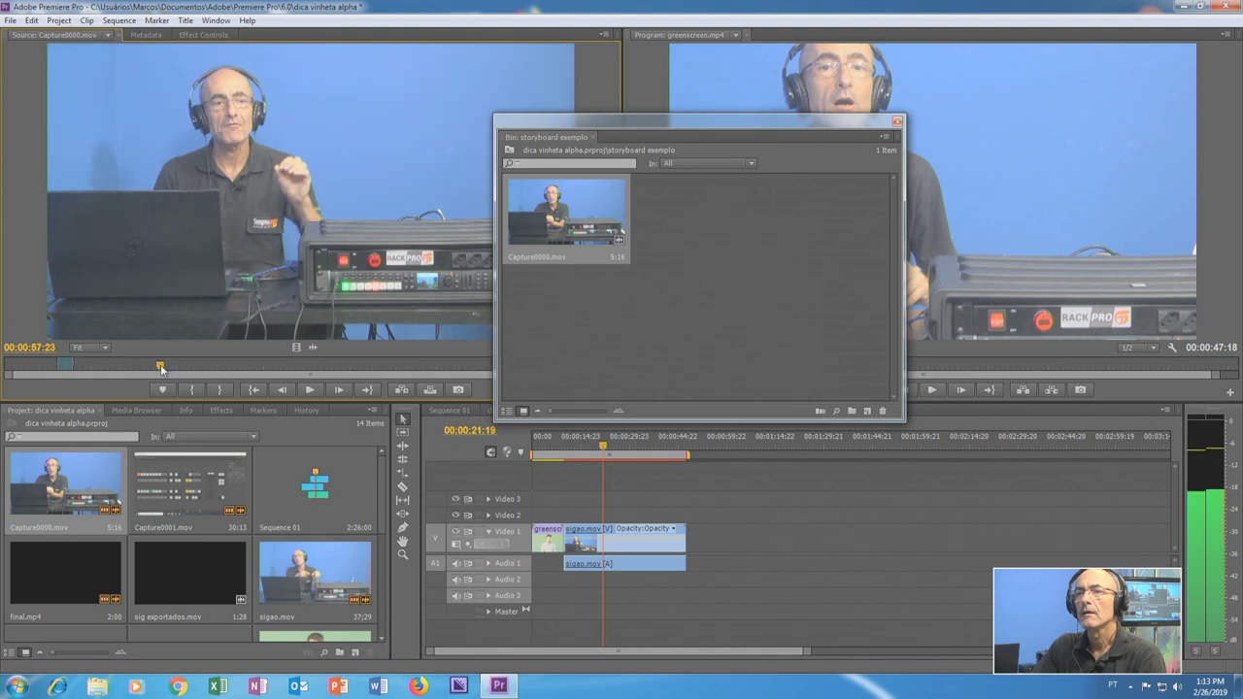
click(192, 389)
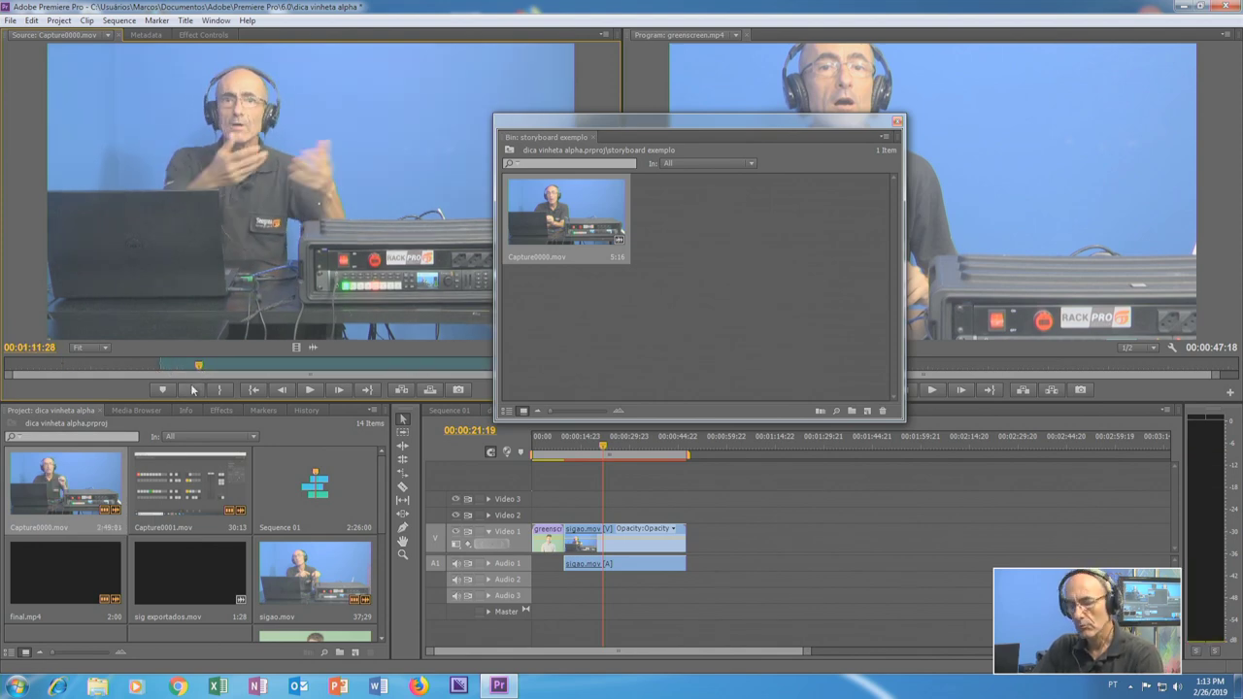
key(o)
drag(698, 239, 698, 240)
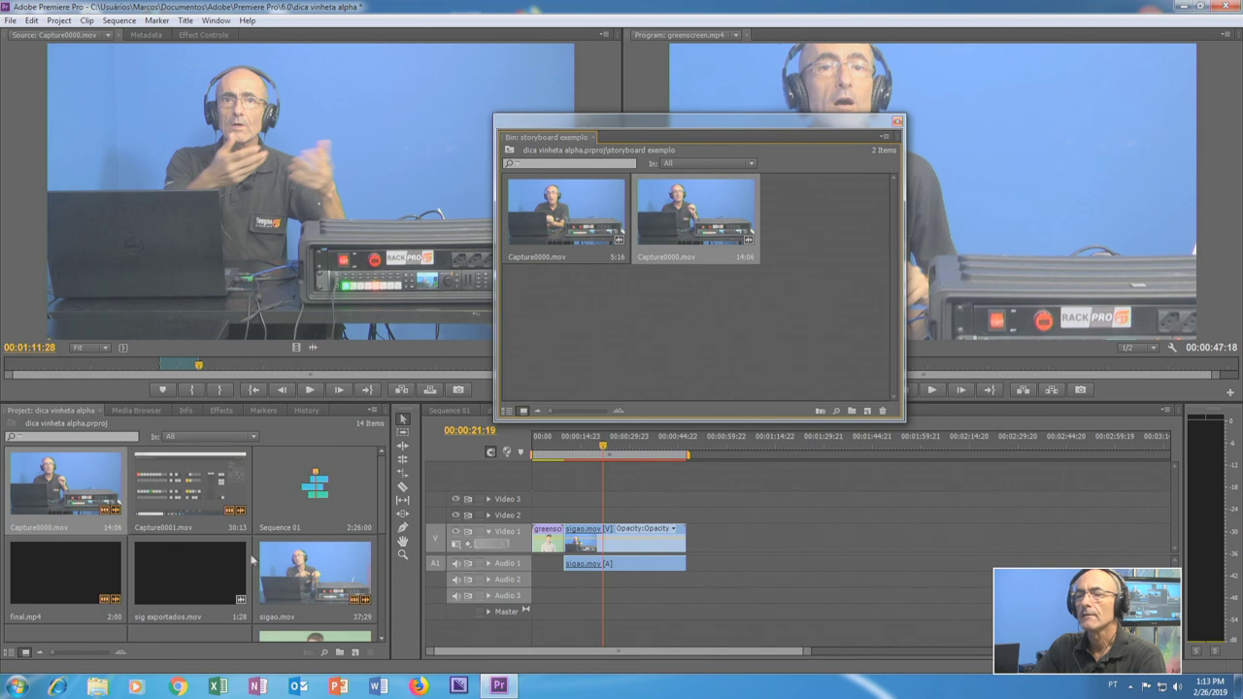
- Load greenscreen.mp4 in the Source monitor and mark its in point at 00:00:01:09
scroll(254, 561, down, 3)
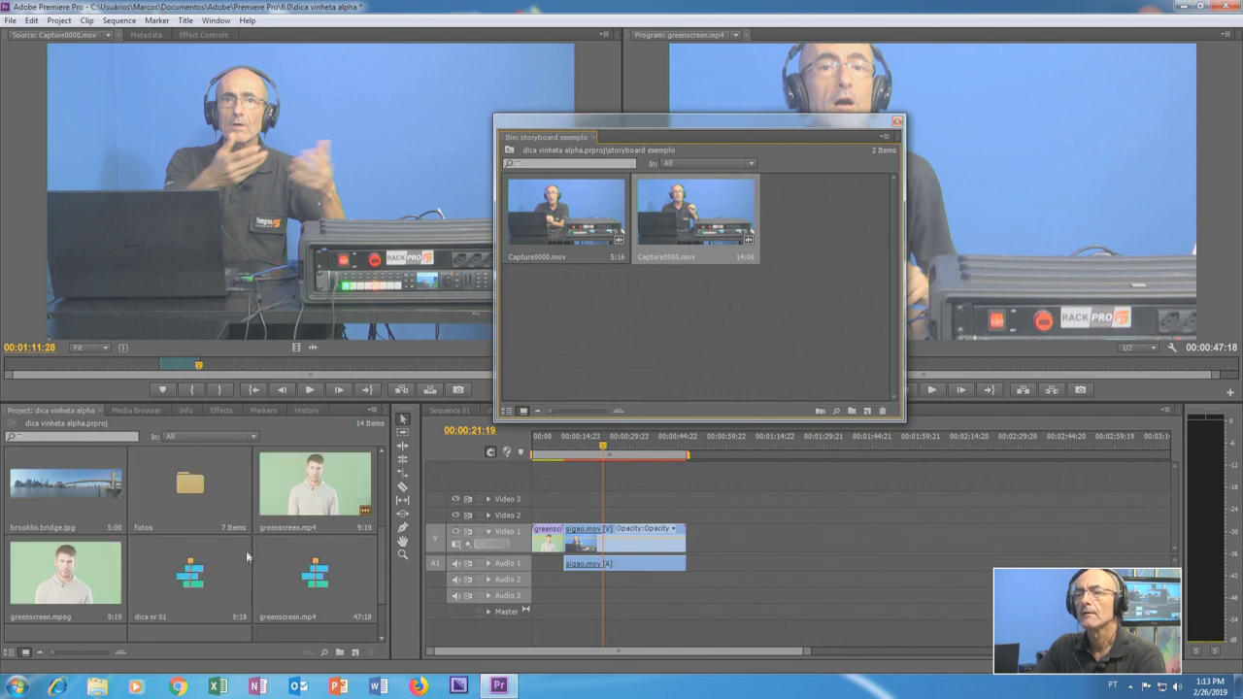
double_click(345, 493)
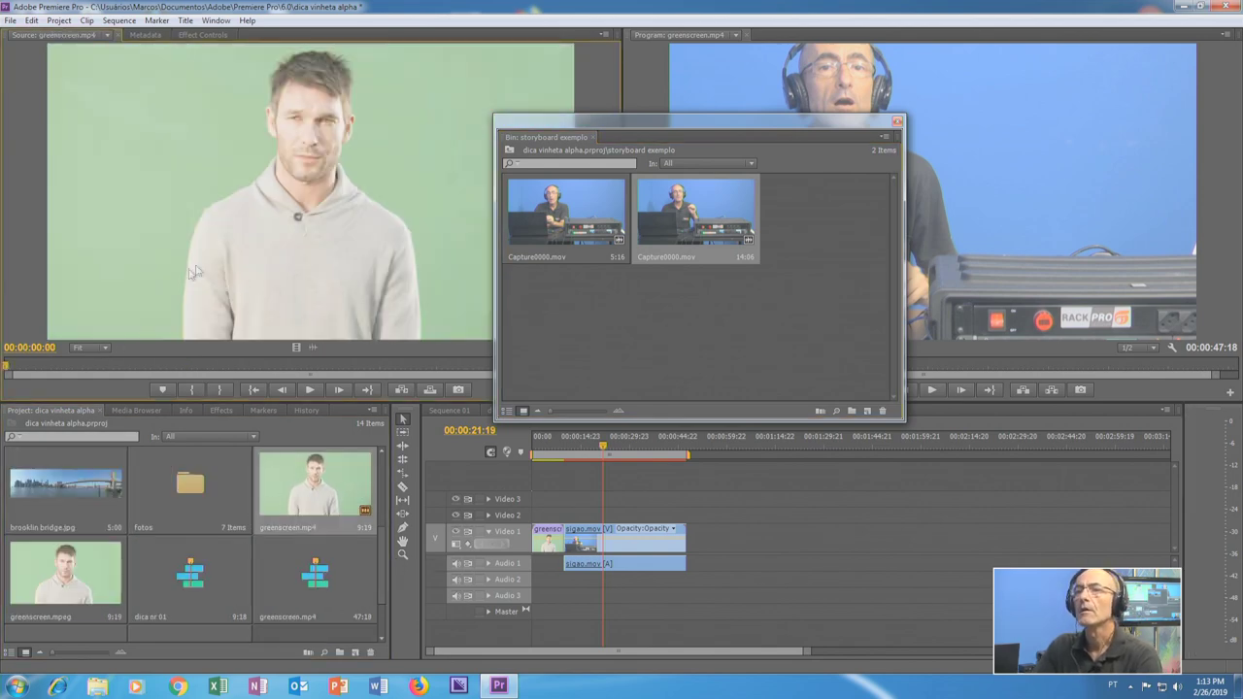
click(91, 368)
key(i)
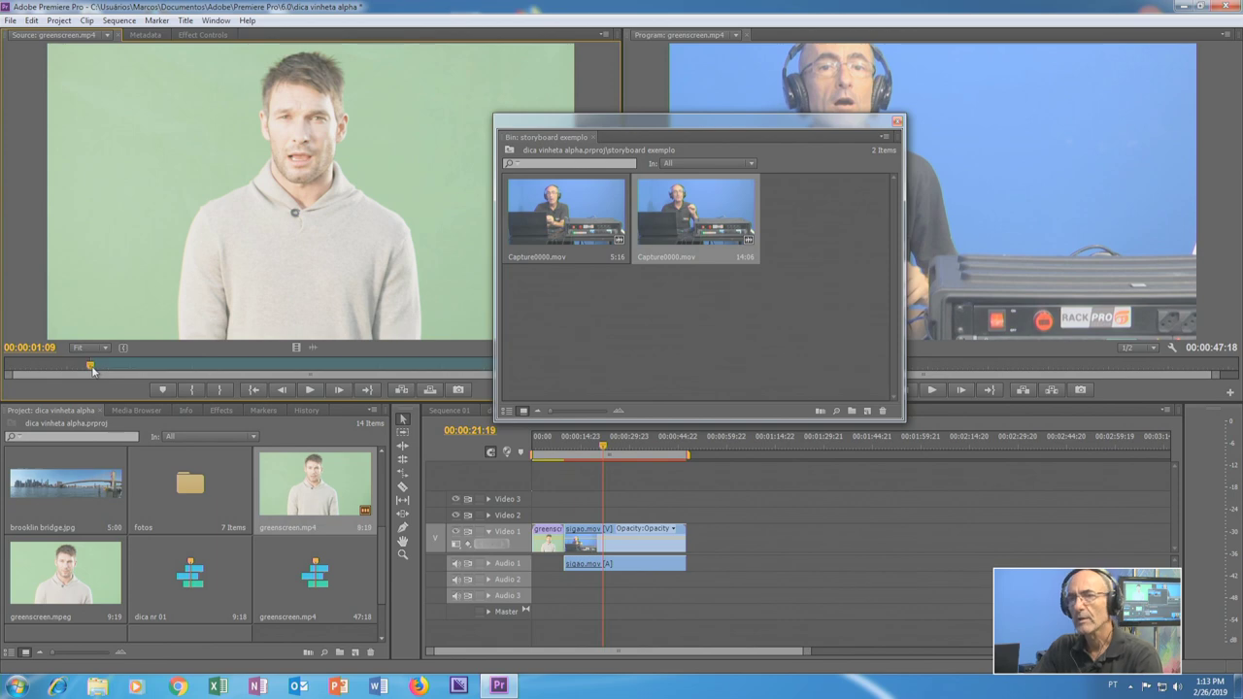
drag(121, 373, 130, 375)
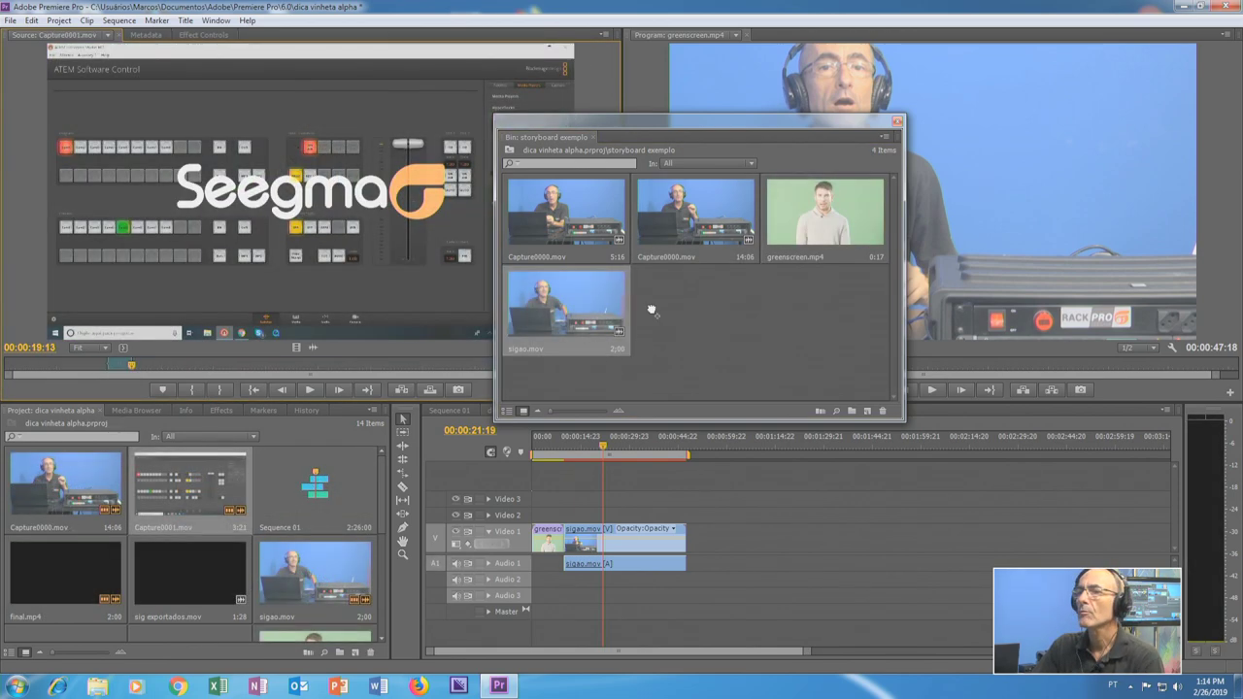
- Add Capture0001.mov and order the bin with greenscreen.mp4 first, Capture0001.mov second
drag(262, 301, 650, 308)
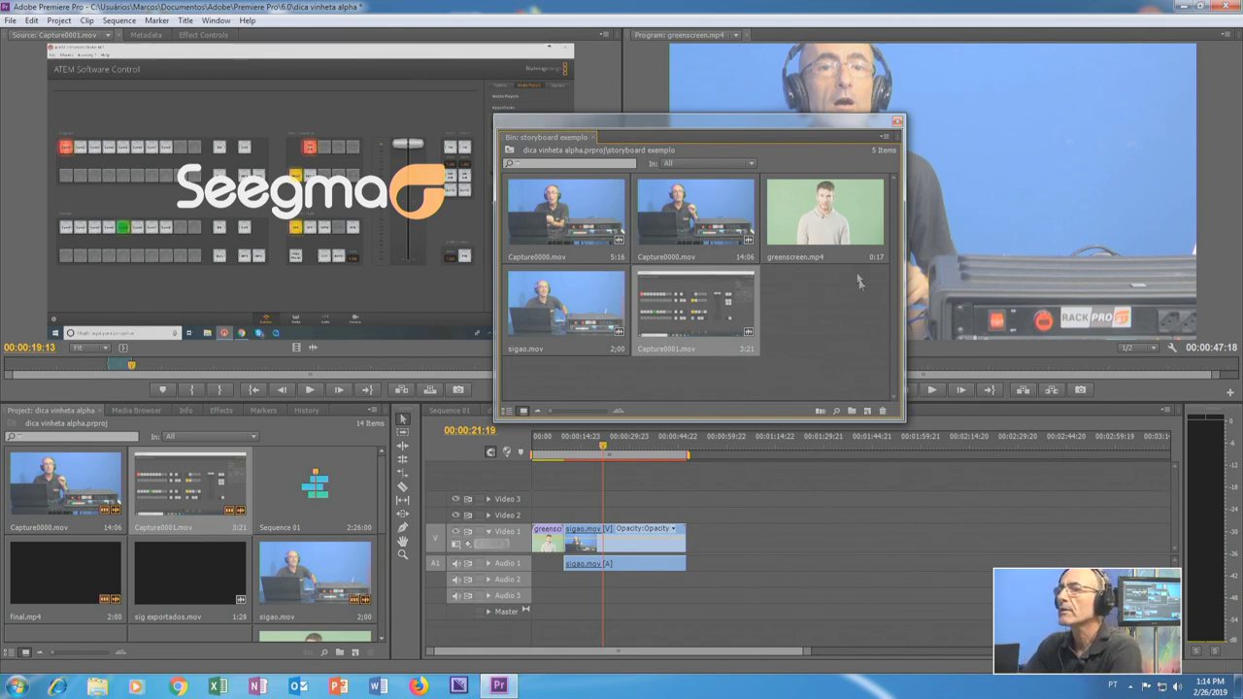
drag(840, 221, 507, 219)
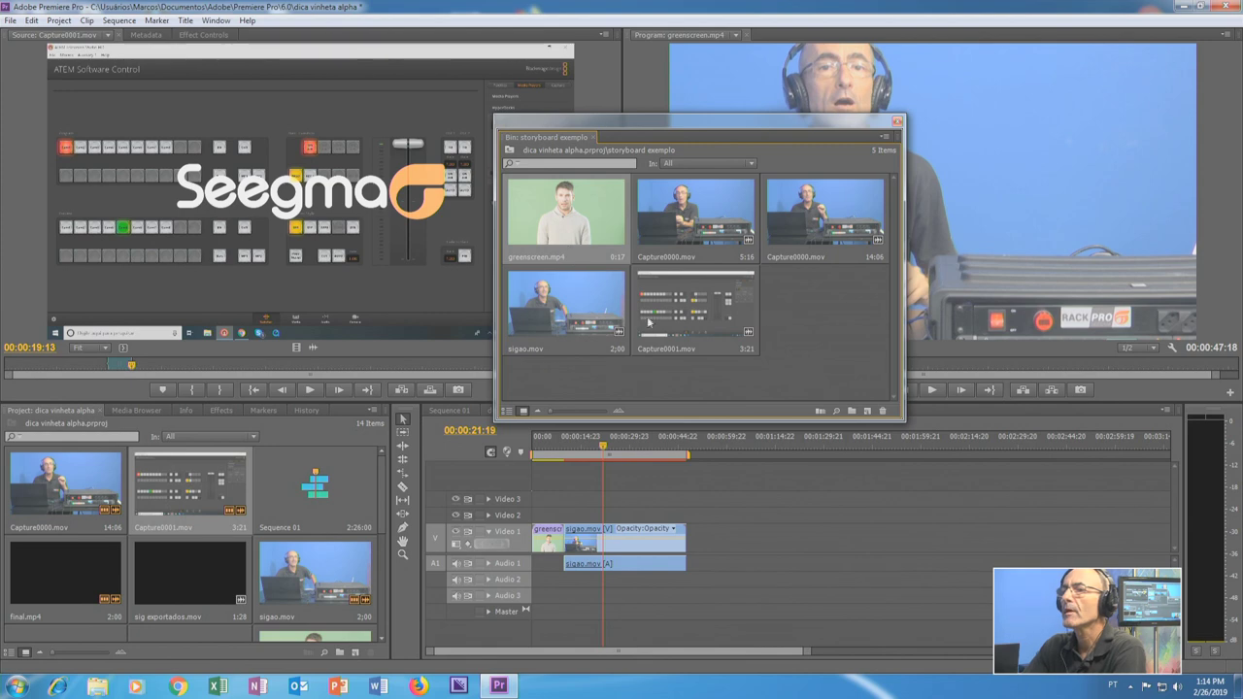
drag(638, 334, 676, 225)
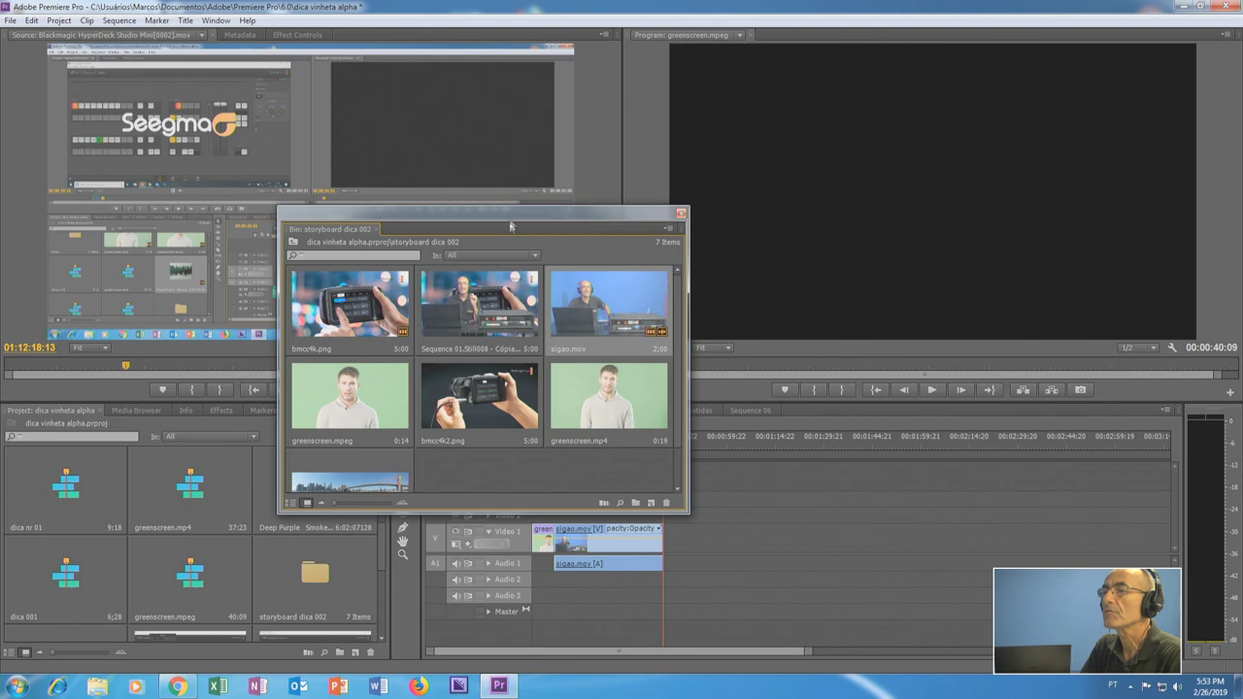
- Reposition the storyboard bin window and scroll through its contents
drag(510, 229, 475, 243)
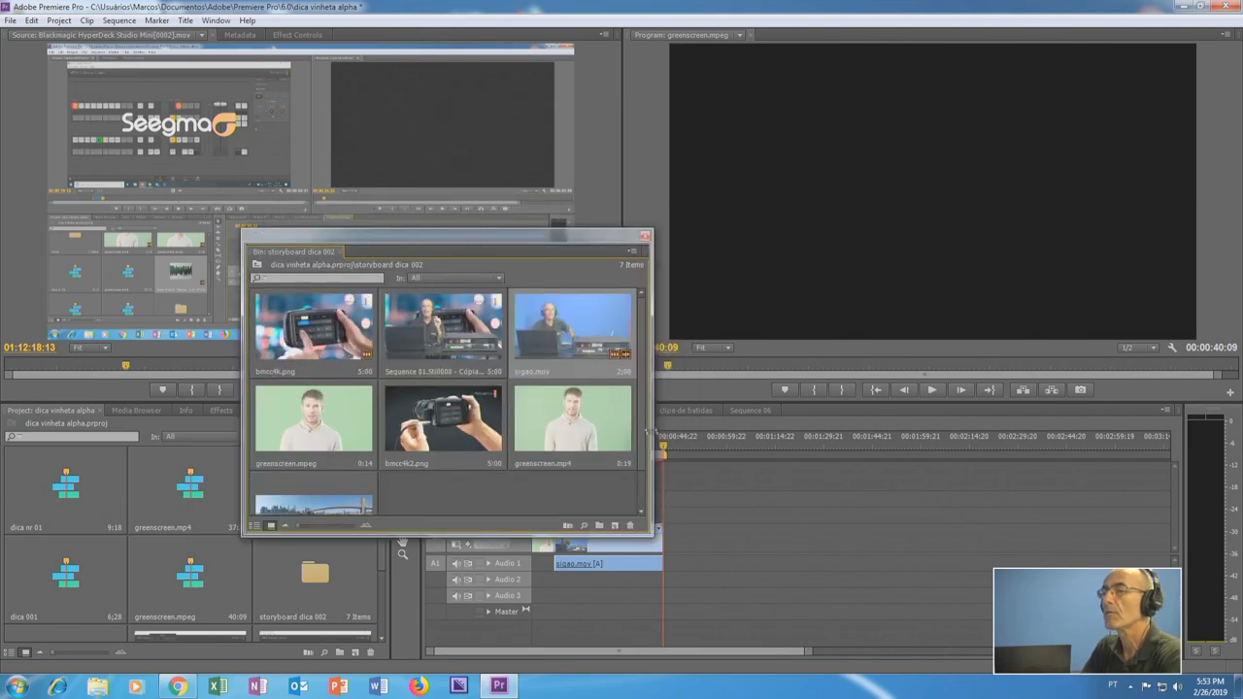
scroll(633, 507, down, 1)
drag(633, 507, 636, 372)
scroll(636, 374, down, 1)
scroll(637, 374, up, 1)
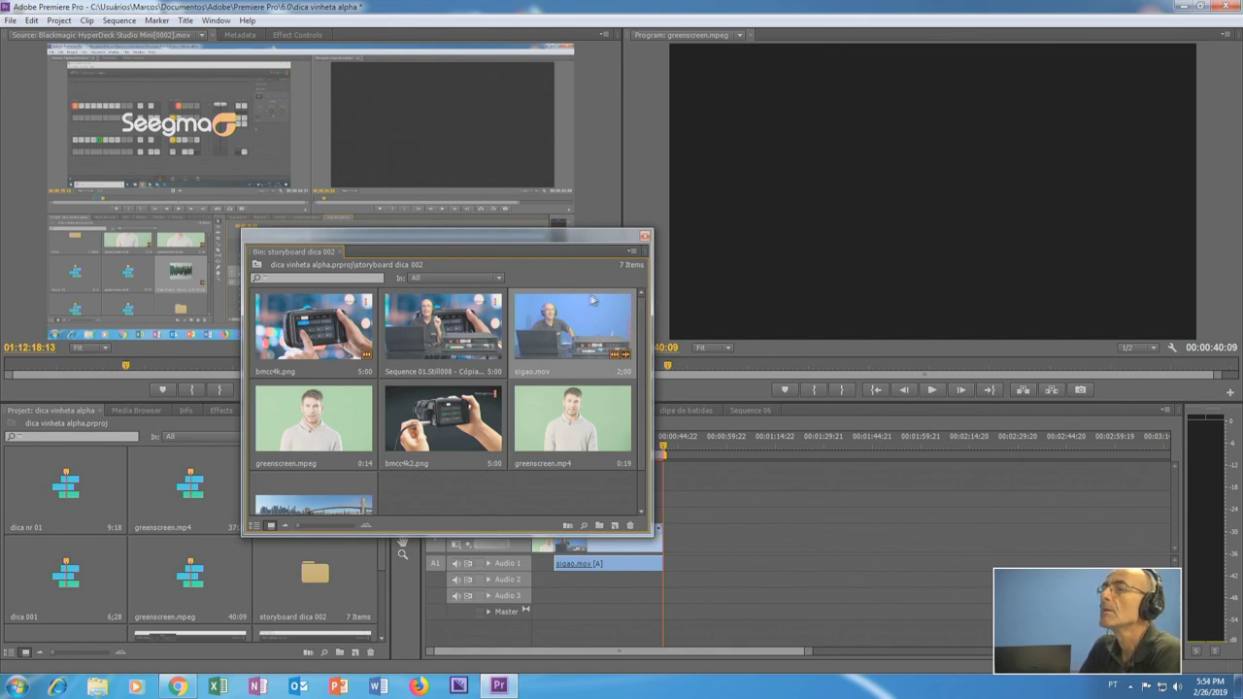
- Select all seven clips from bmcc4k.png onward and choose Automate To Sequence from the bin menu
click(335, 322)
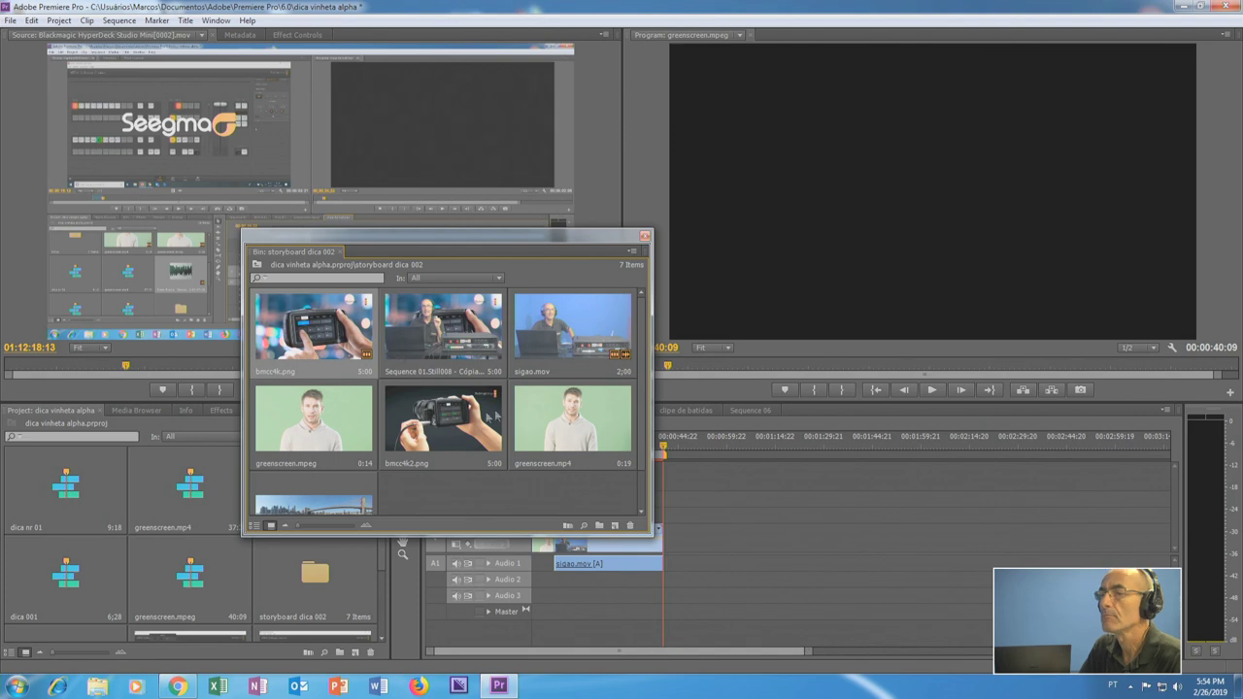
key(ctrl+a)
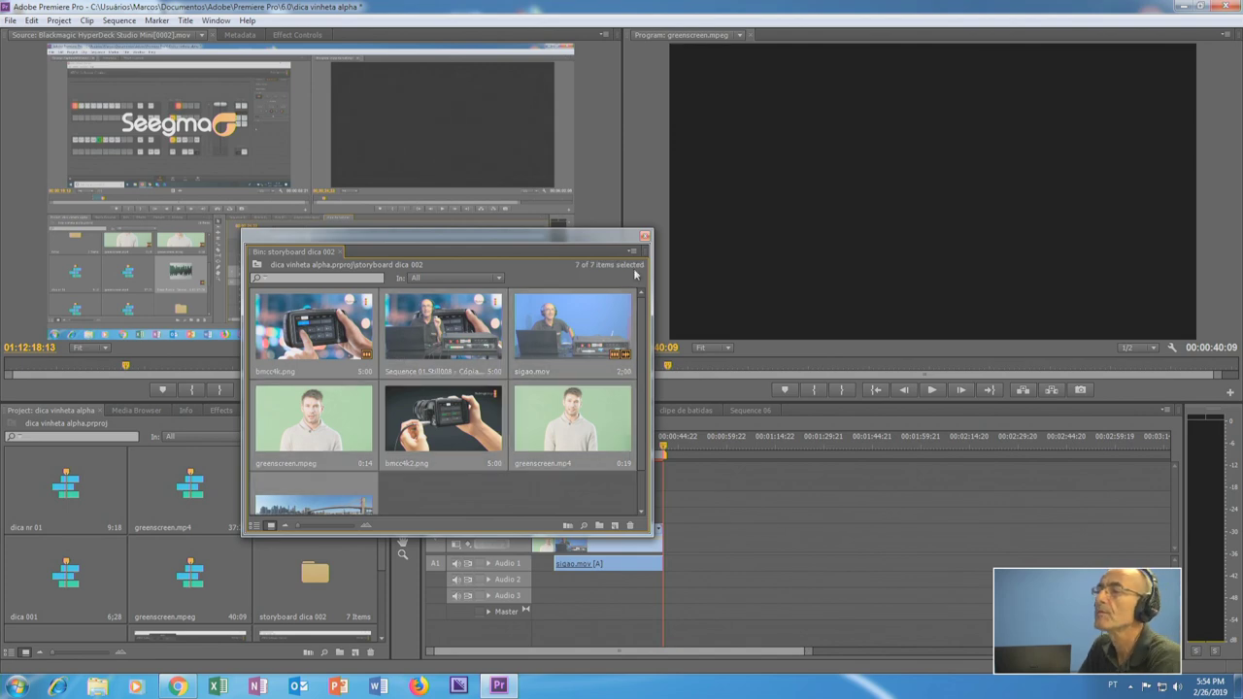
click(635, 255)
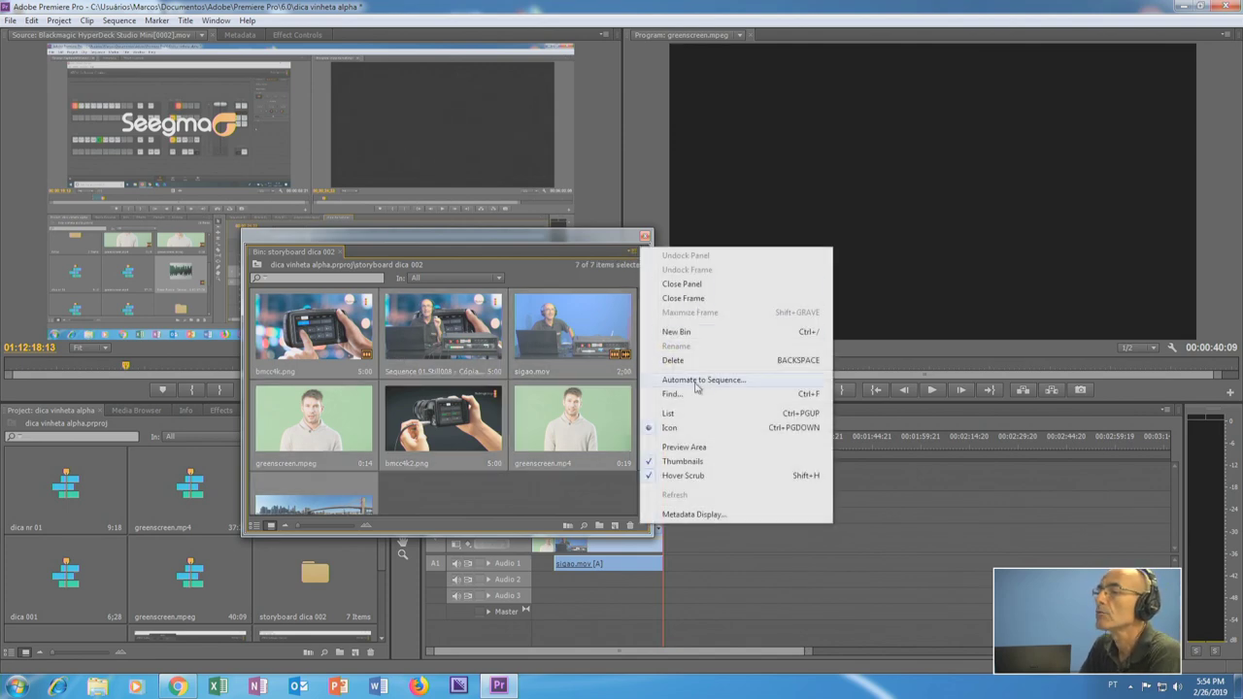
click(696, 382)
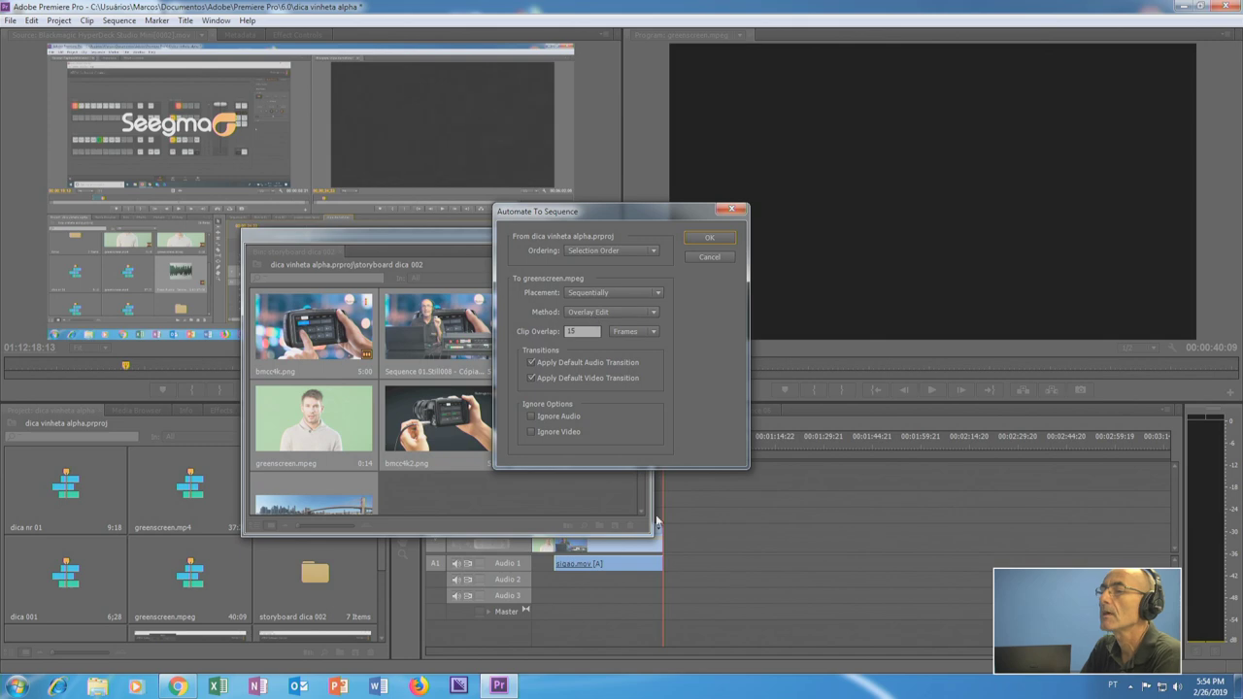
drag(613, 219, 496, 220)
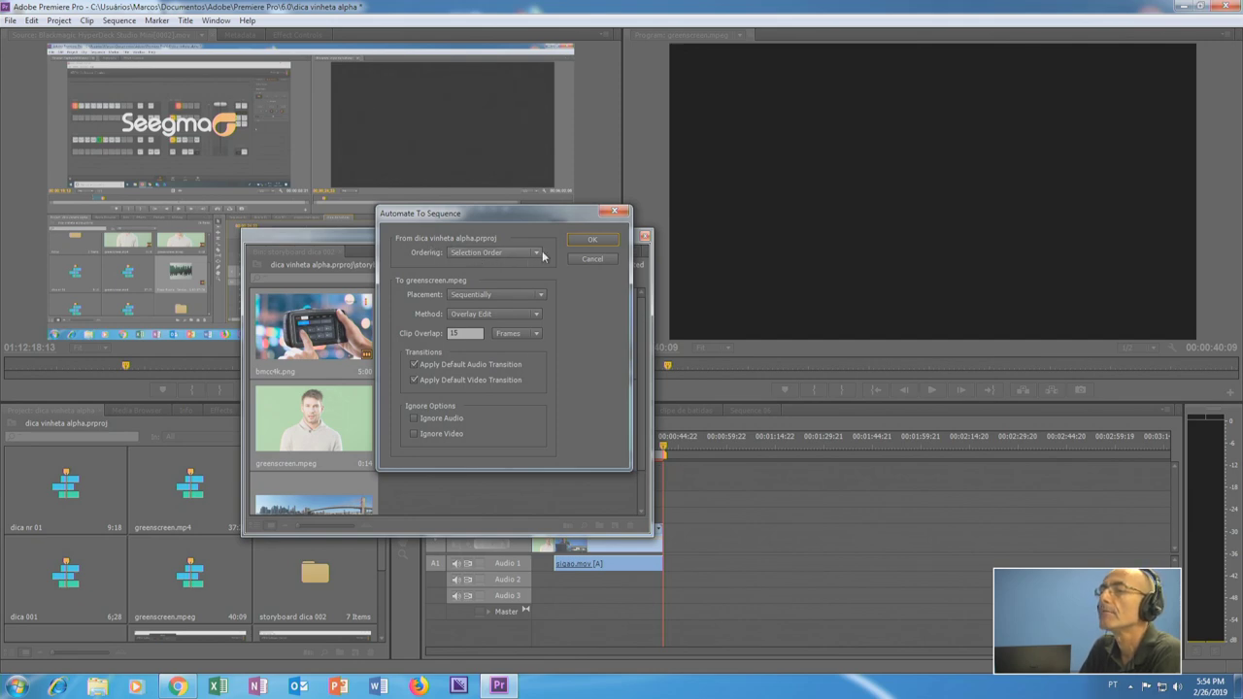
click(543, 256)
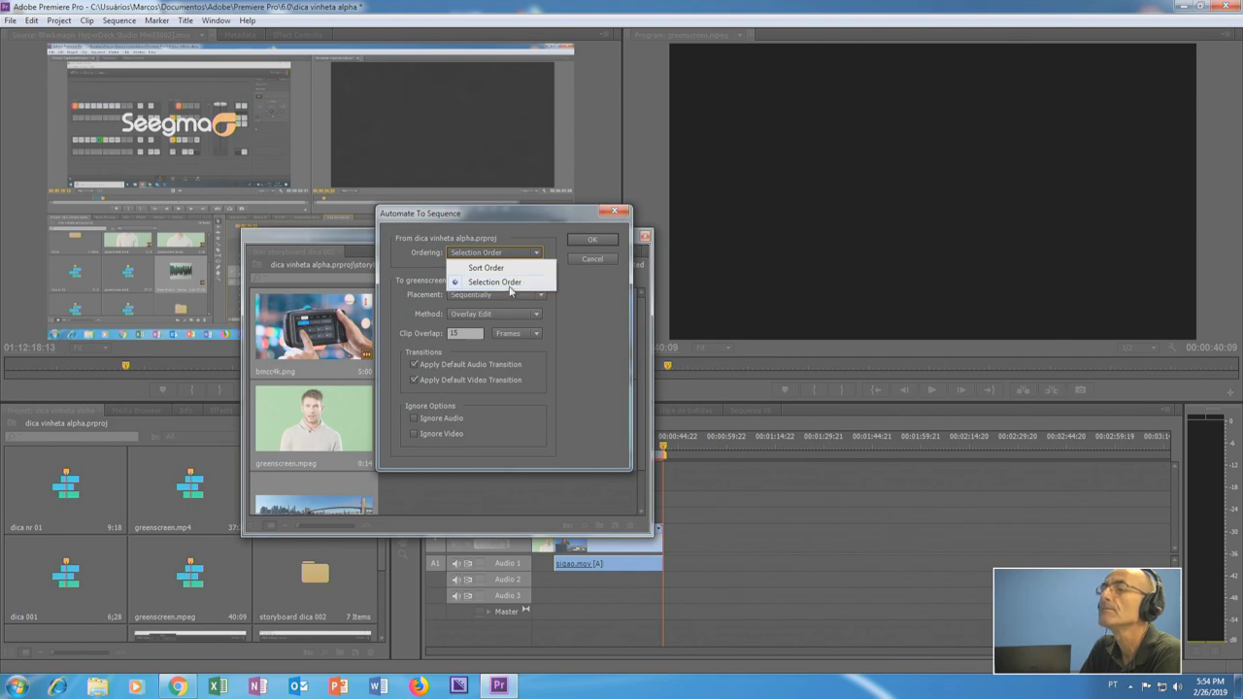
click(509, 284)
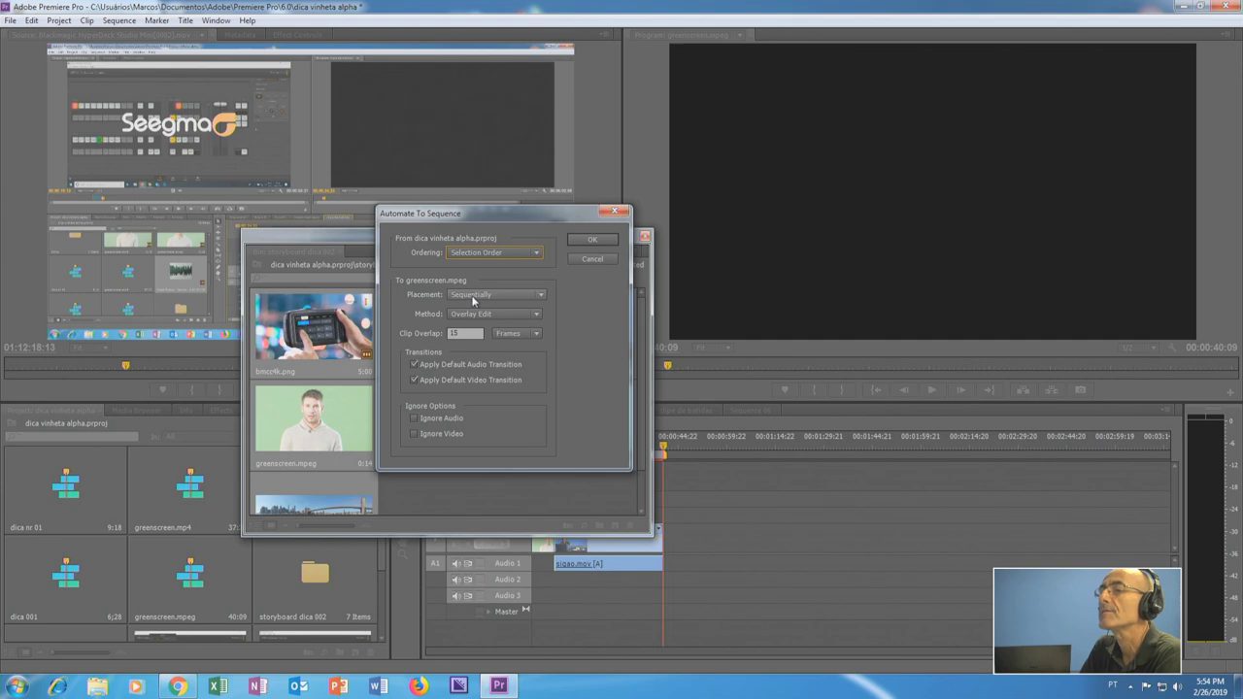
click(541, 297)
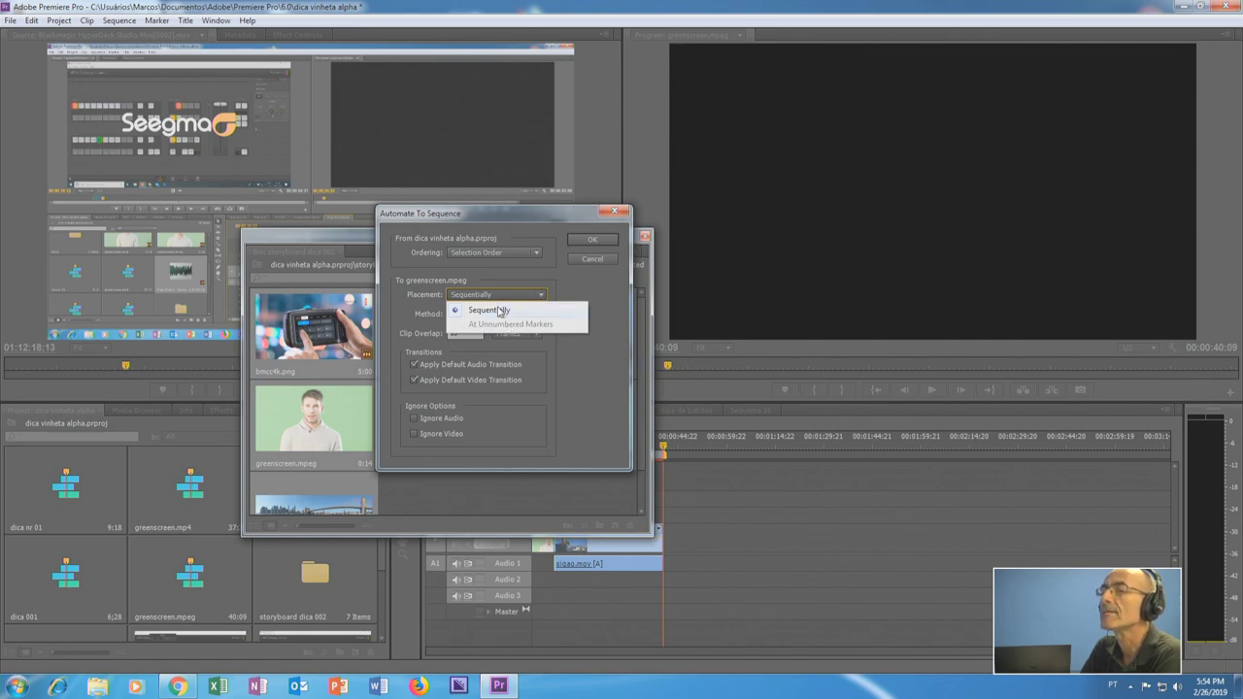
click(500, 310)
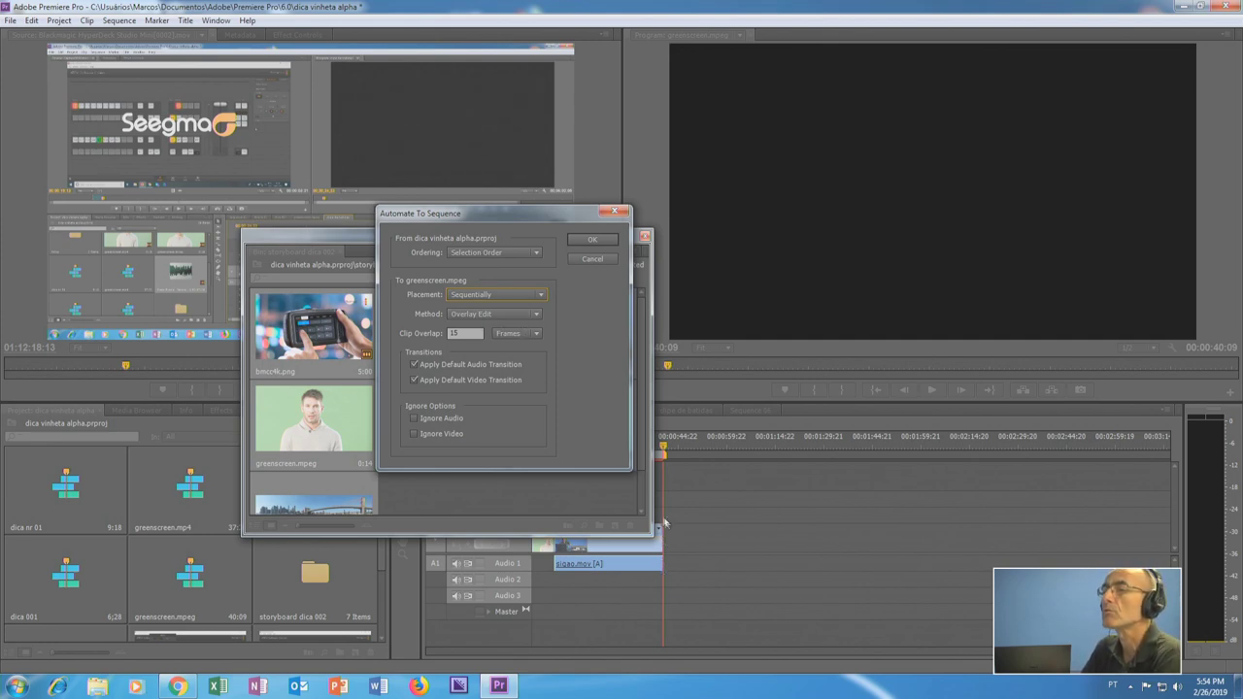
click(535, 315)
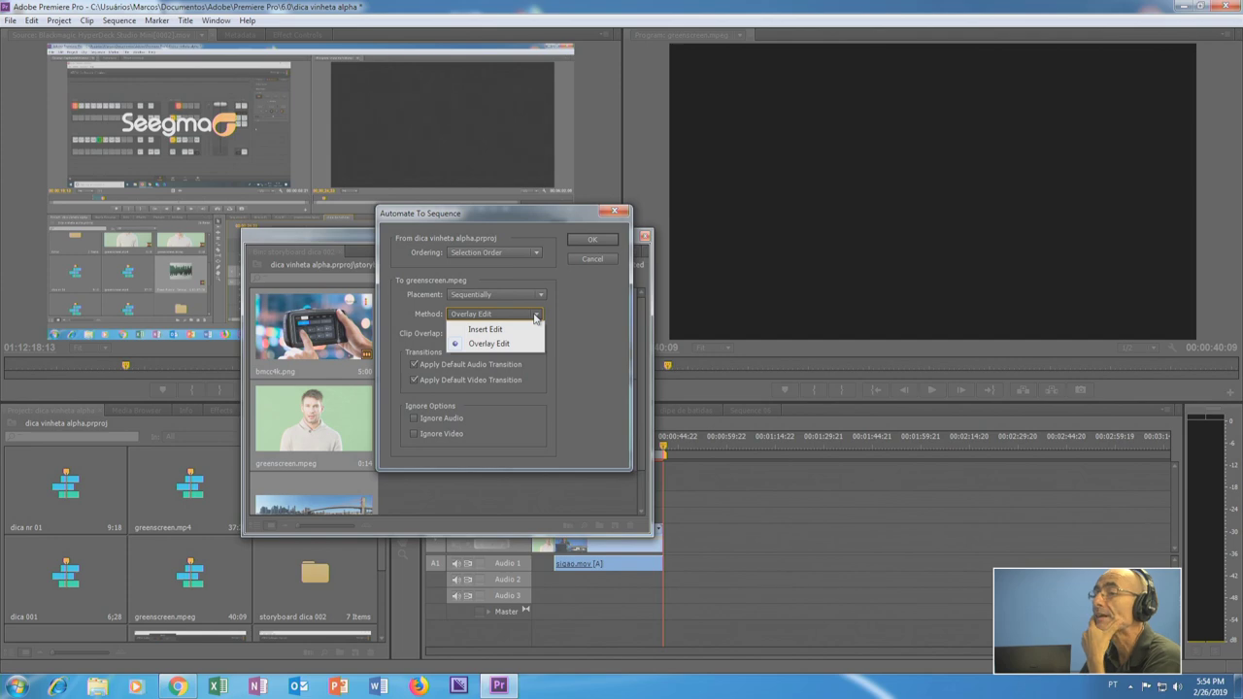
click(489, 343)
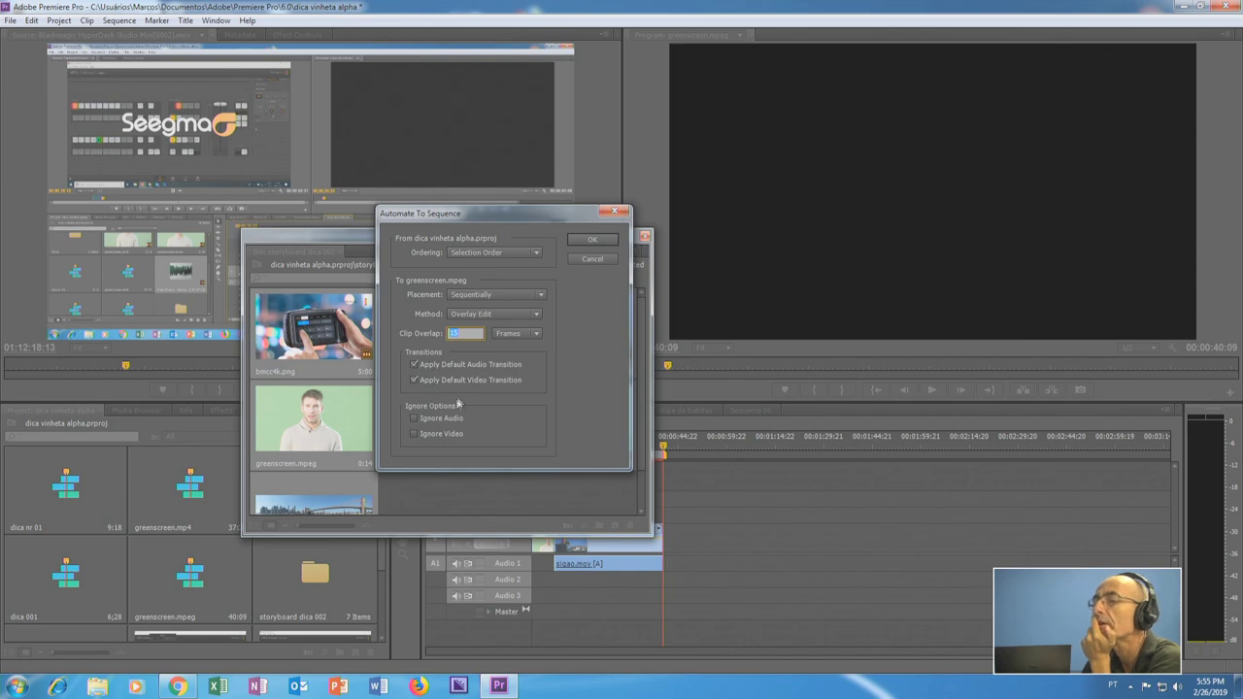
click(593, 240)
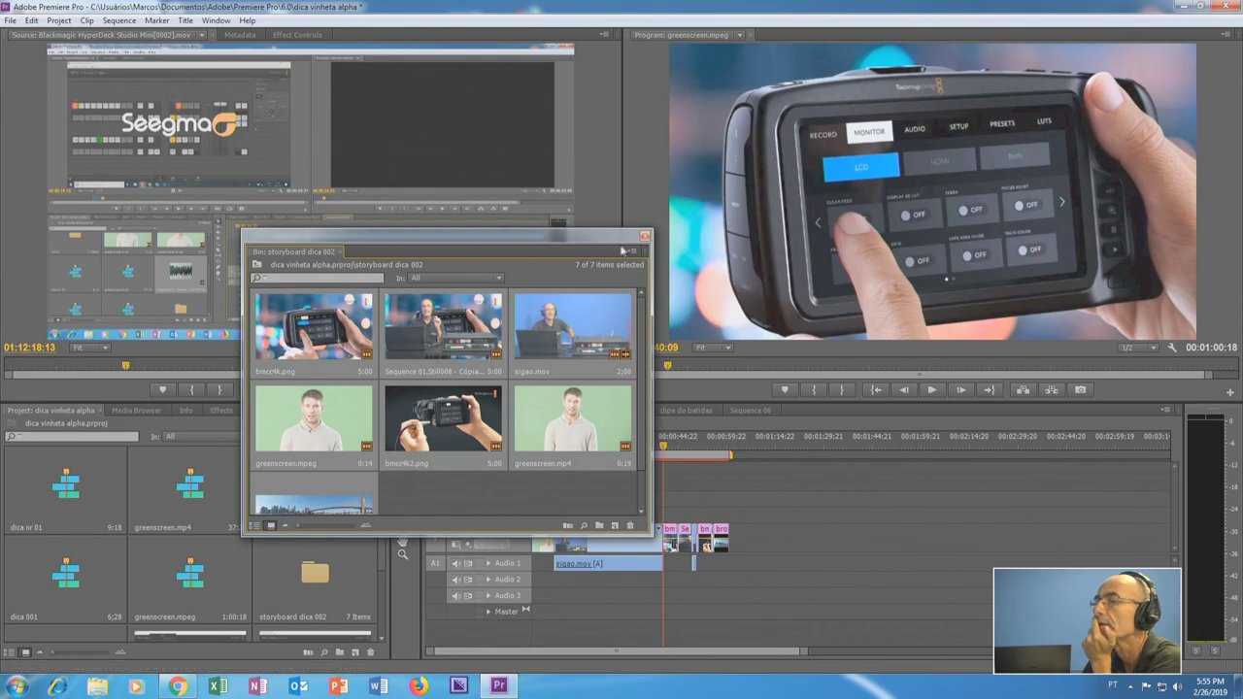
- Move the bin aside and scrub the timeline through the newly placed storyboard clips
drag(610, 241, 507, 231)
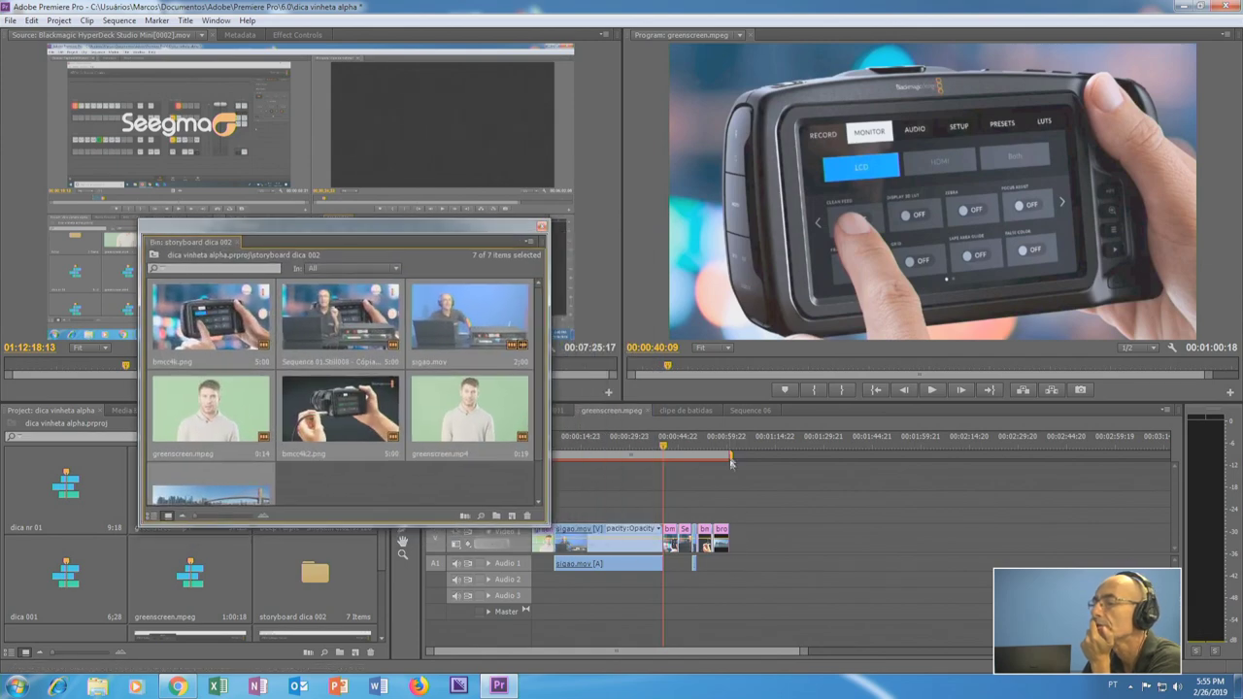
click(665, 449)
mouse_move(675, 454)
mouse_down()
mouse_move(689, 479)
mouse_move(652, 474)
mouse_up()
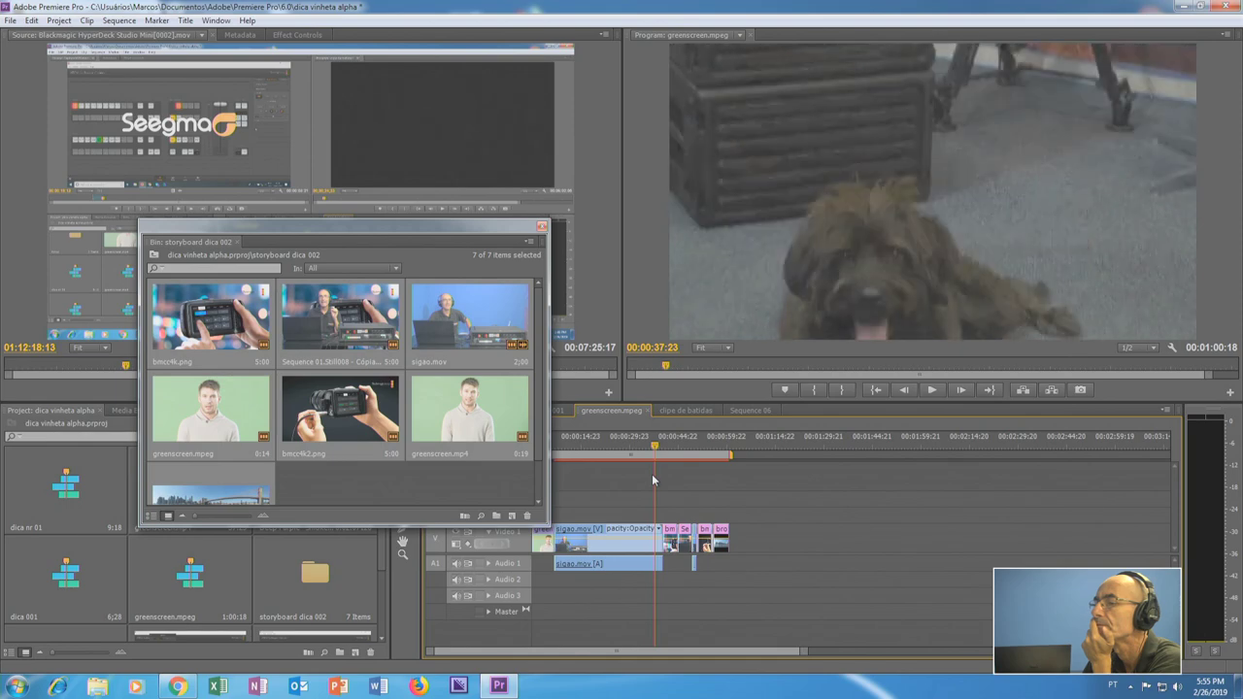